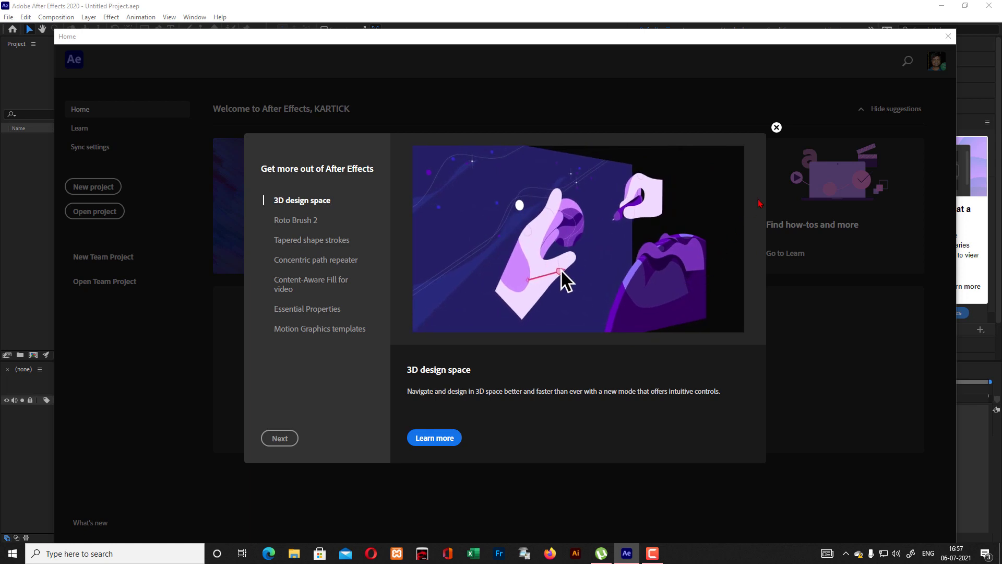
# Preview the Roto Brush 2 and Tapered shape strokes features, then bring up the Roto Brush help page.
pyautogui.click(295, 221)
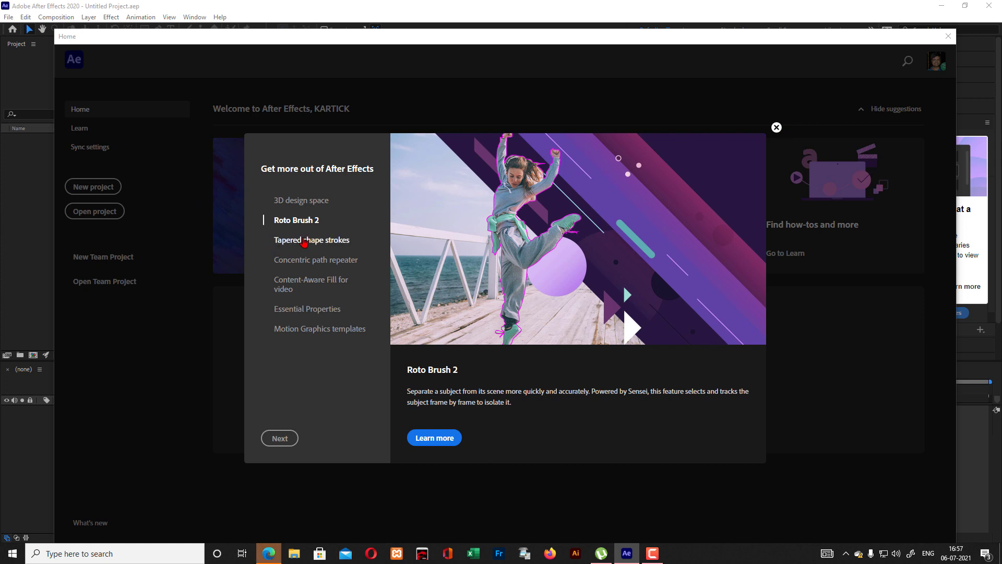
pyautogui.click(305, 241)
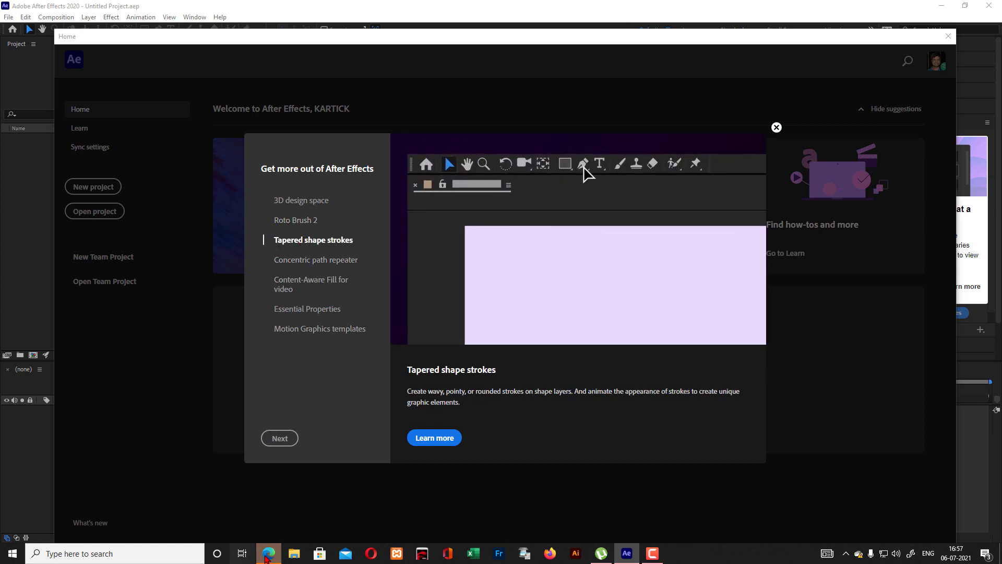
pyautogui.click(266, 556)
# Scroll through the Roto Brush and Refine Matte help page, then switch back to After Effects.
pyautogui.scroll(-8, 400, 310)
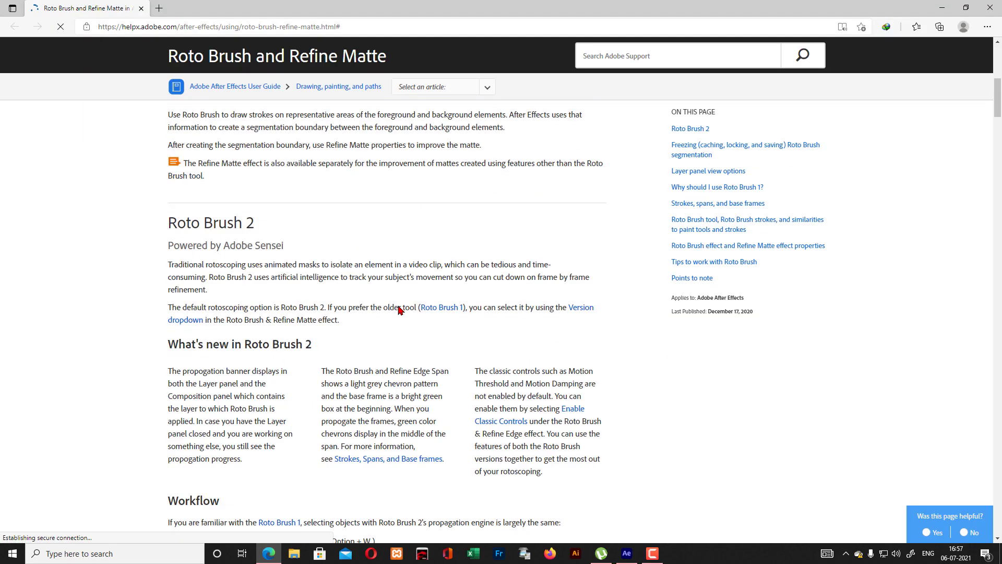
pyautogui.scroll(-10, 400, 310)
pyautogui.scroll(-3, 402, 313)
pyautogui.hotkey('alt', 'Tab')
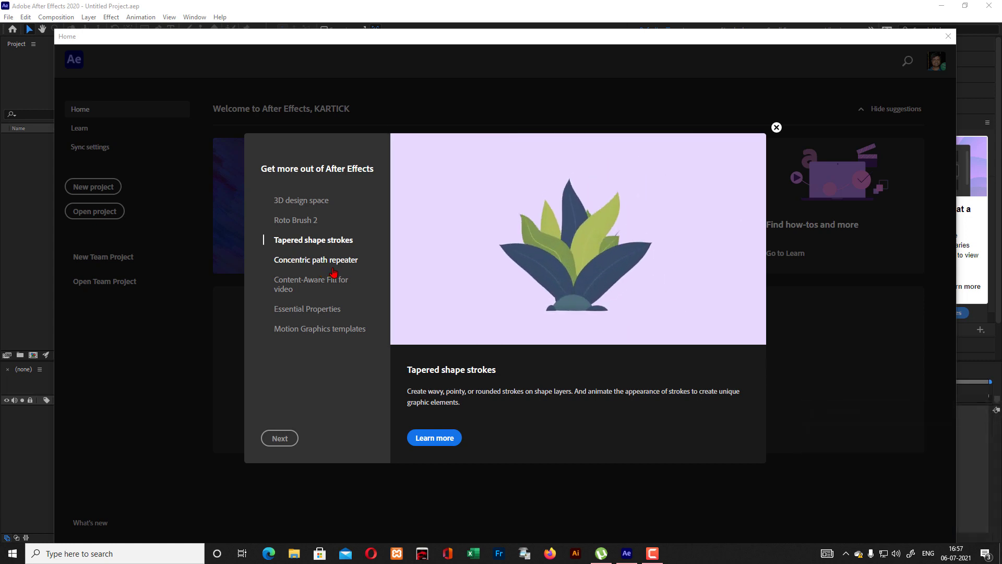
# Preview Content-Aware Fill for video and Essential Properties, then dismiss the new-features showcase.
pyautogui.click(333, 284)
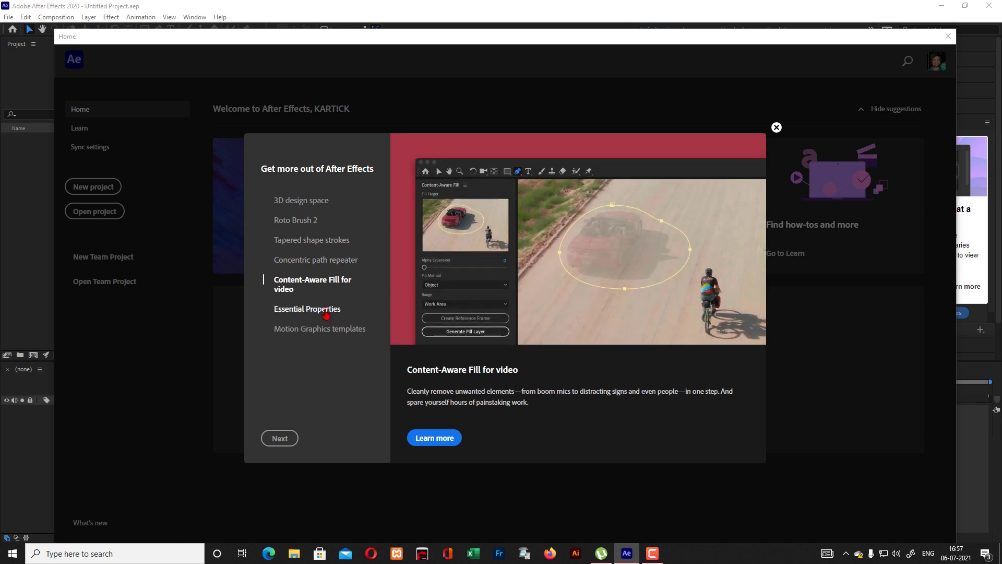
pyautogui.click(325, 312)
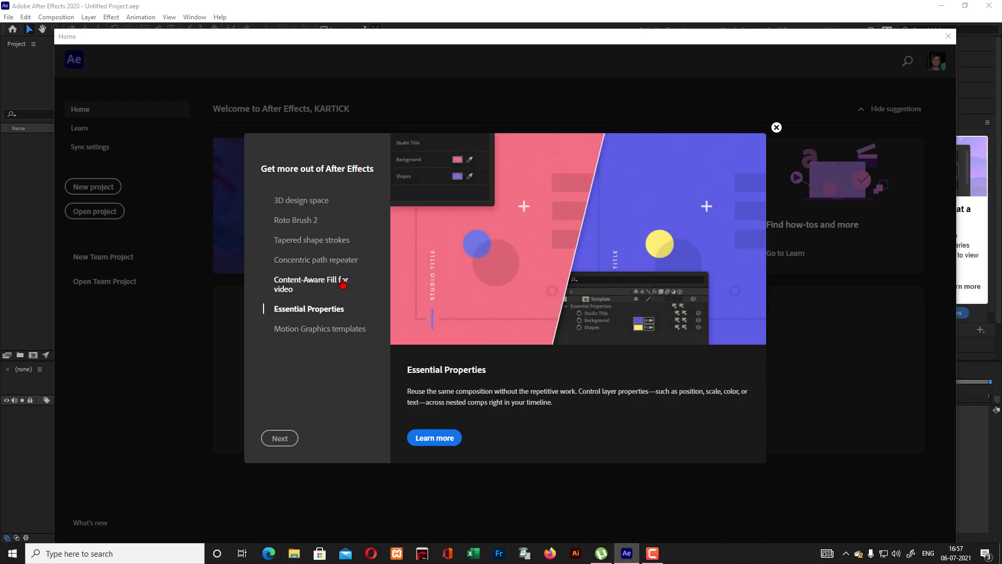
pyautogui.click(343, 283)
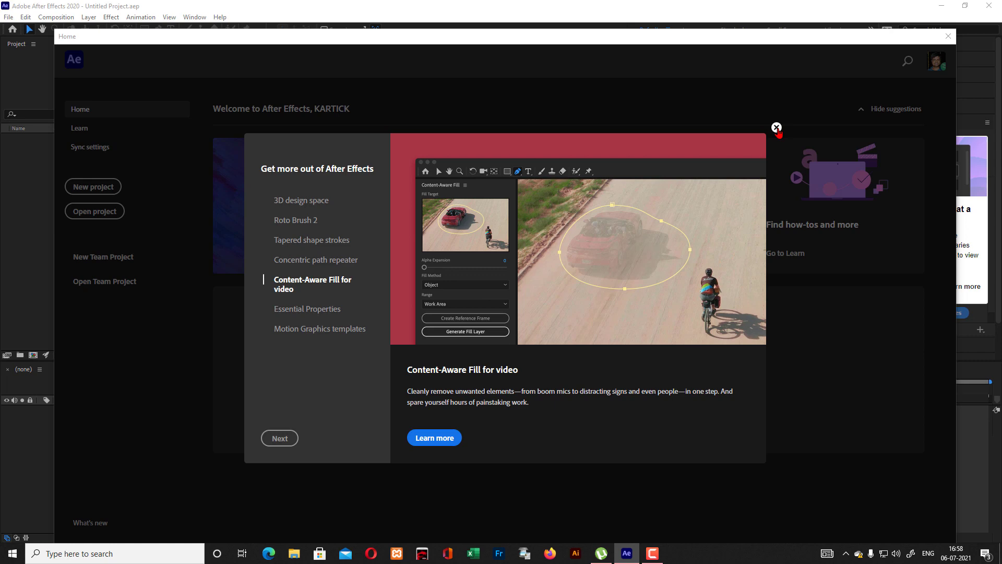
pyautogui.click(776, 128)
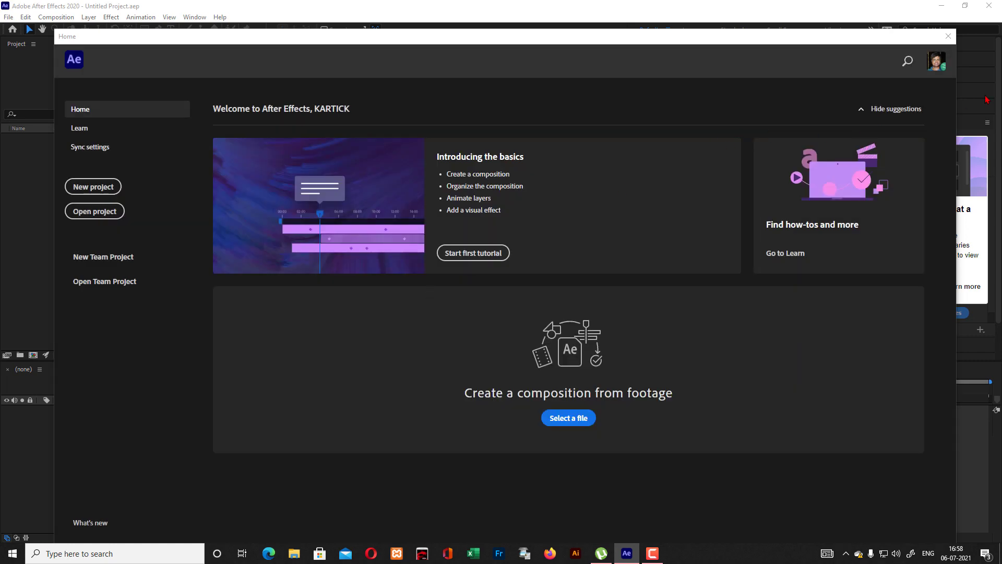
# Close the Home screen to reveal the empty Untitled Project in the Default workspace.
pyautogui.click(948, 36)
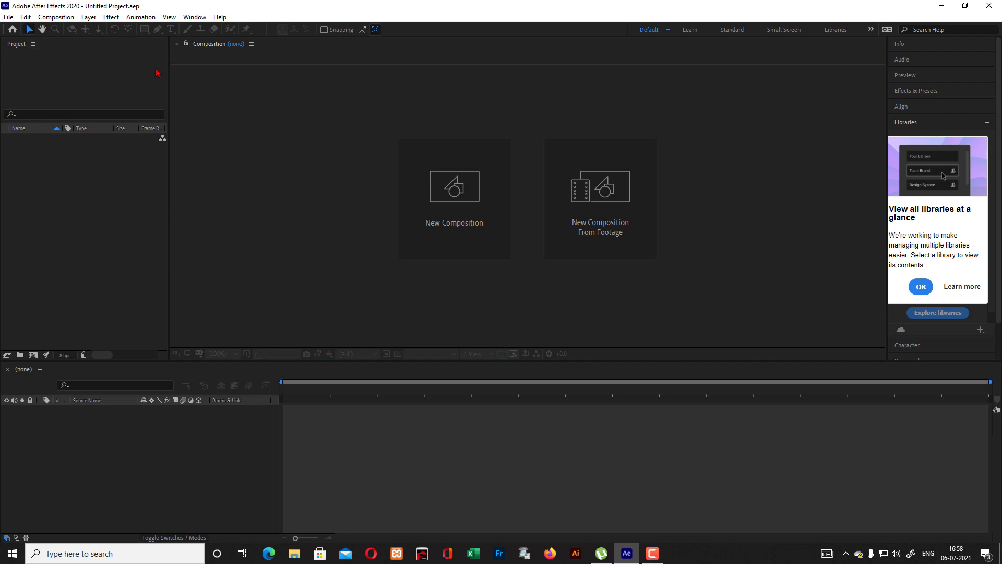
# Activate Project and Timeline, then expand Info, Audio, Preview, Align, Character, Paragraph, Tracker, Content-Aware Fill.
pyautogui.click(160, 243)
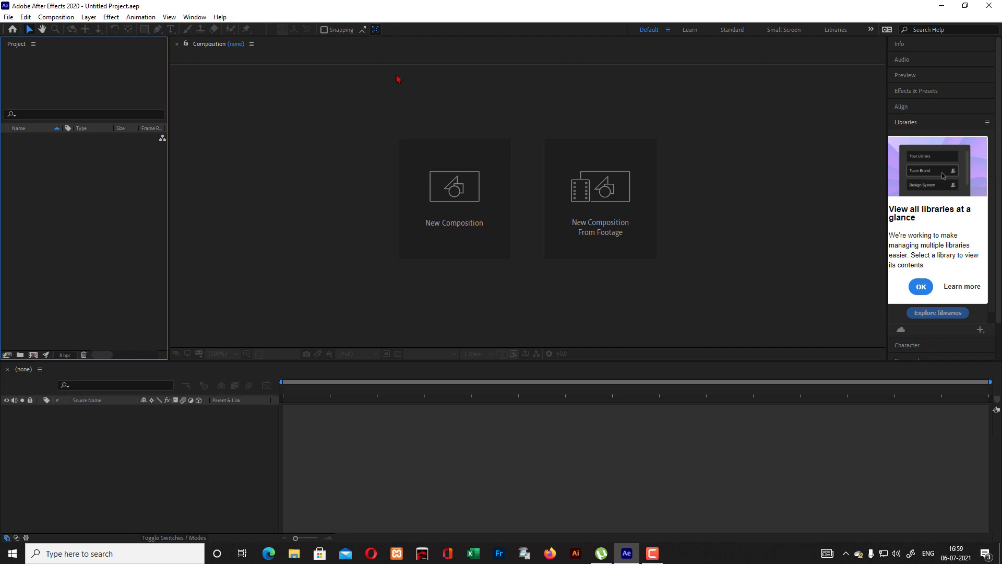
pyautogui.click(238, 497)
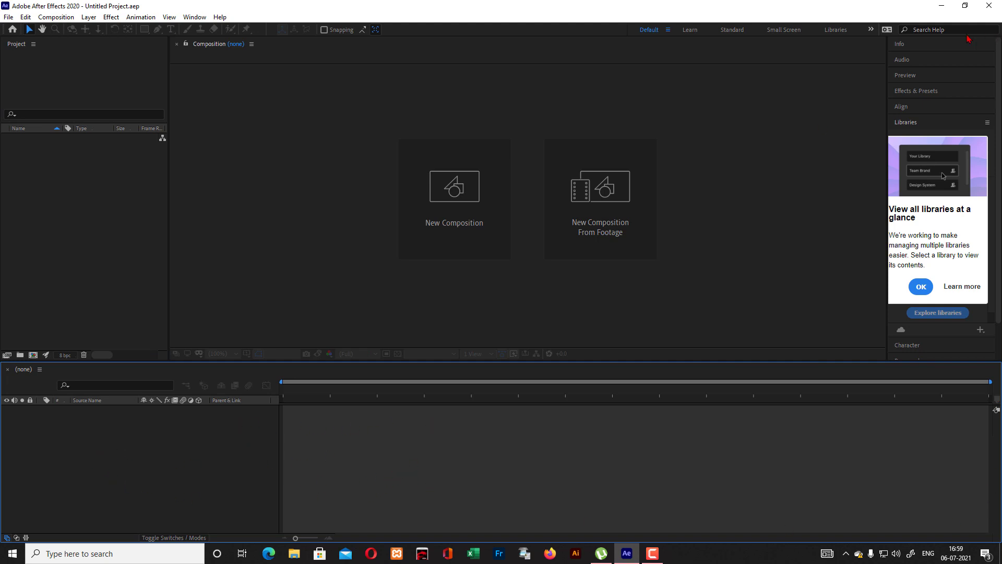
pyautogui.click(920, 50)
pyautogui.click(919, 118)
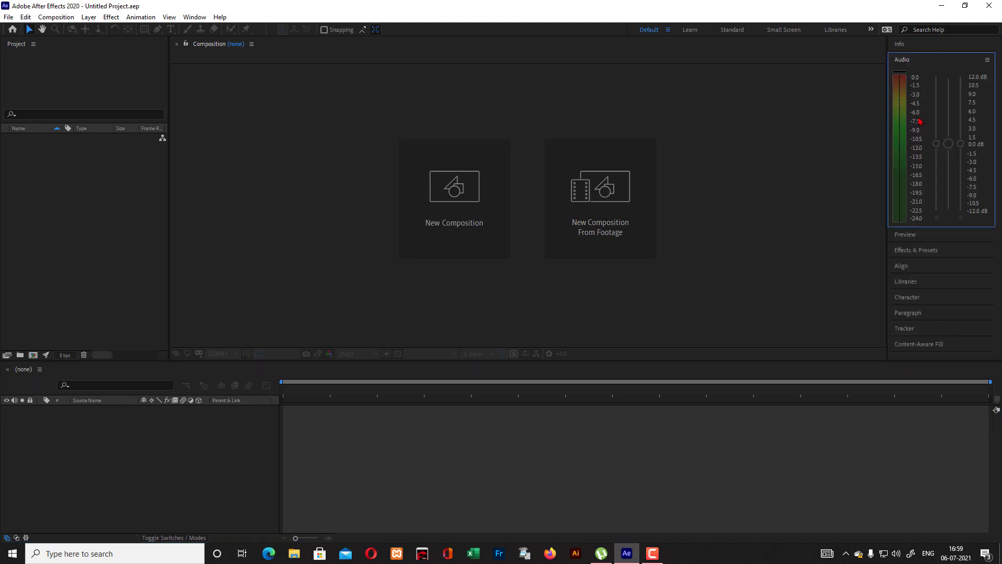
pyautogui.click(912, 236)
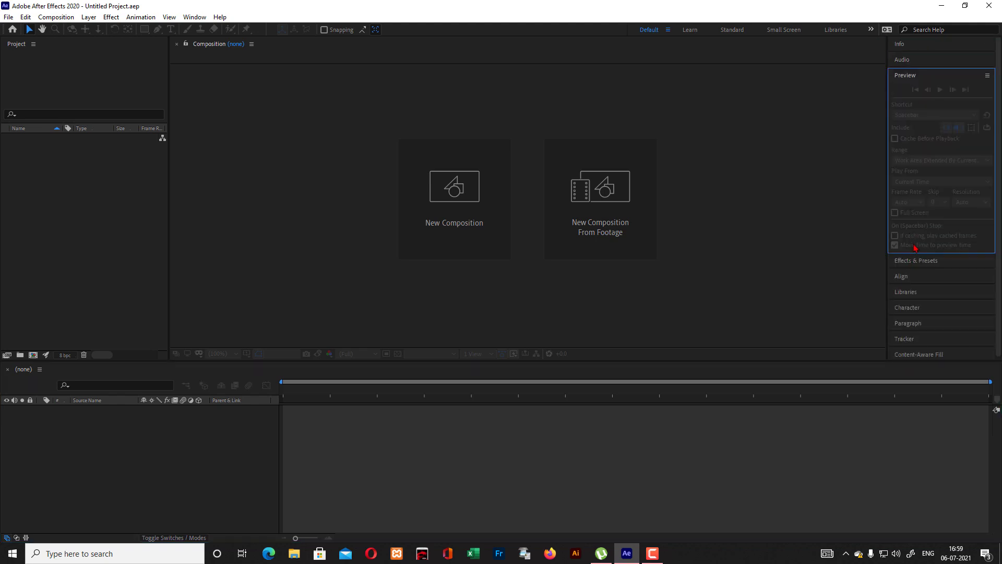
pyautogui.click(919, 281)
pyautogui.click(916, 193)
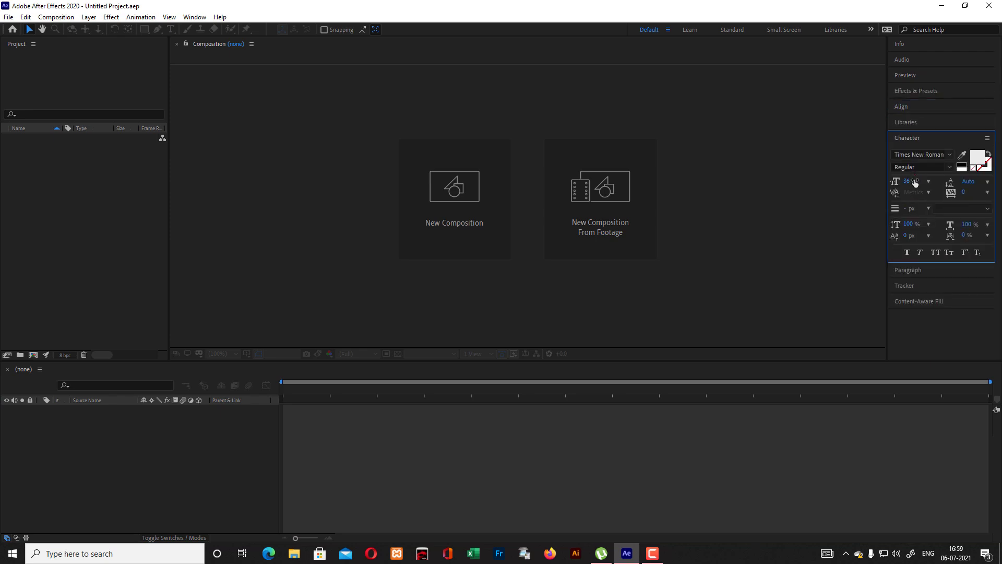
pyautogui.click(911, 272)
pyautogui.click(922, 225)
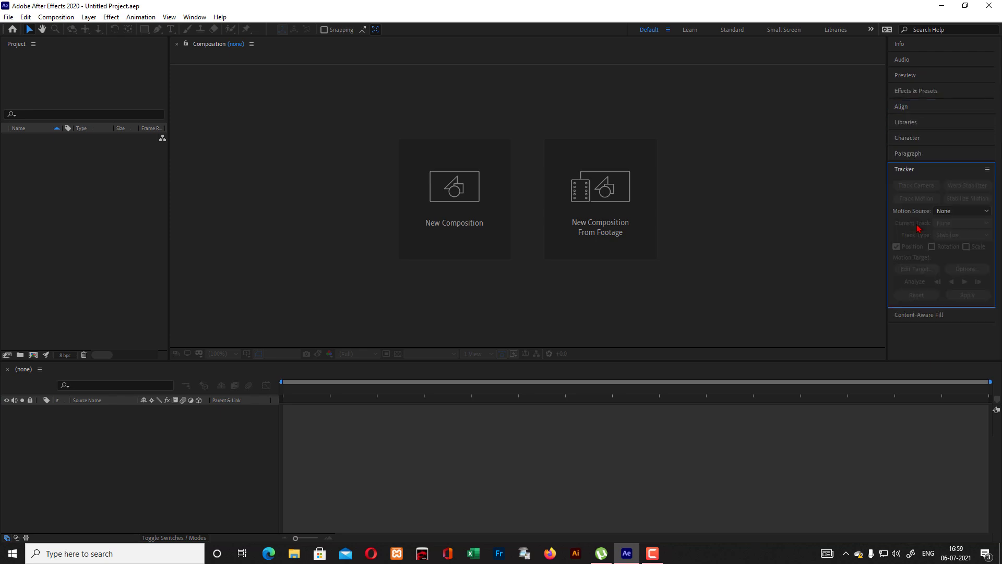
pyautogui.click(915, 318)
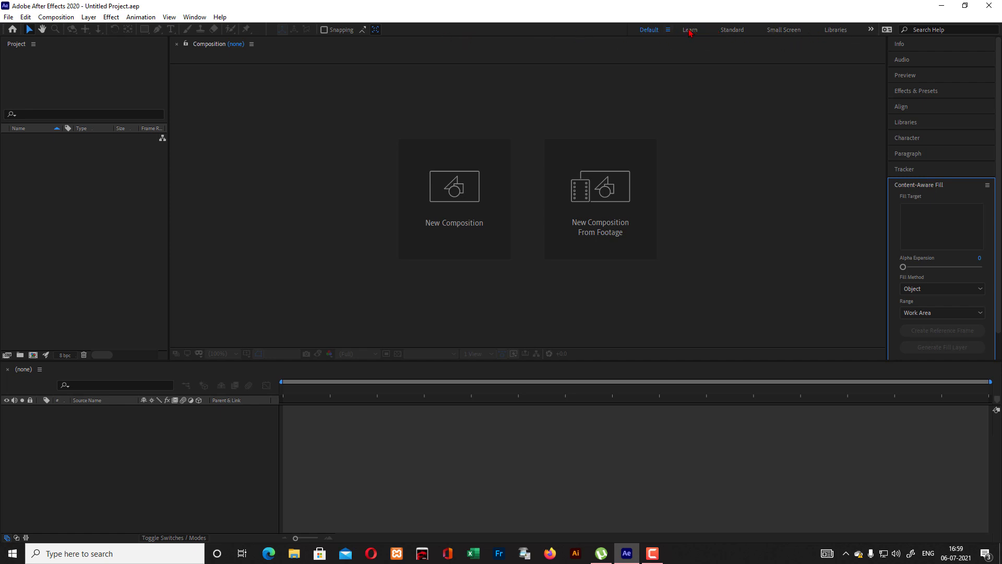
# Try Learn, Standard, Small Screen and Libraries workspaces, then dock Info beside the Timeline in Small Screen.
pyautogui.click(695, 34)
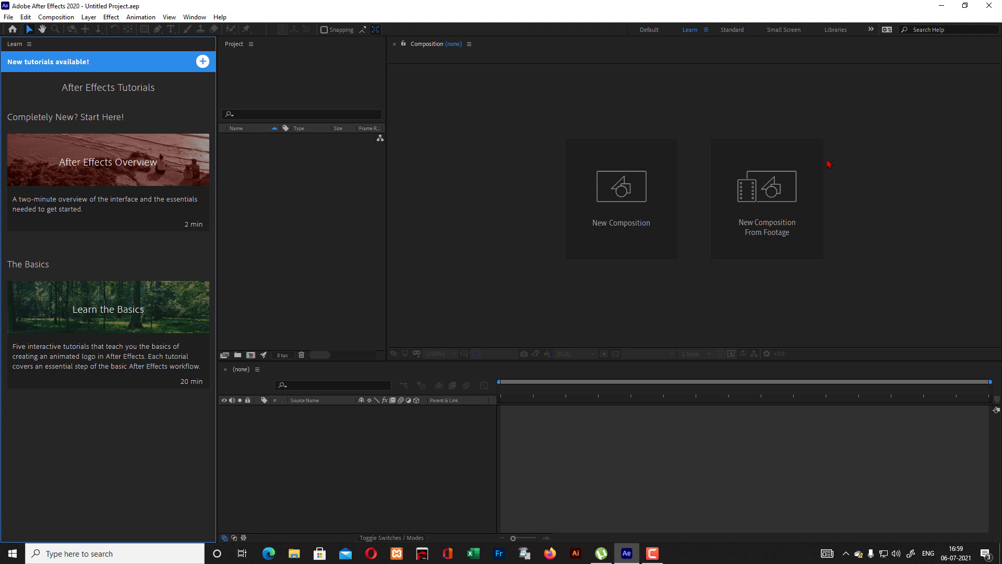
pyautogui.click(744, 32)
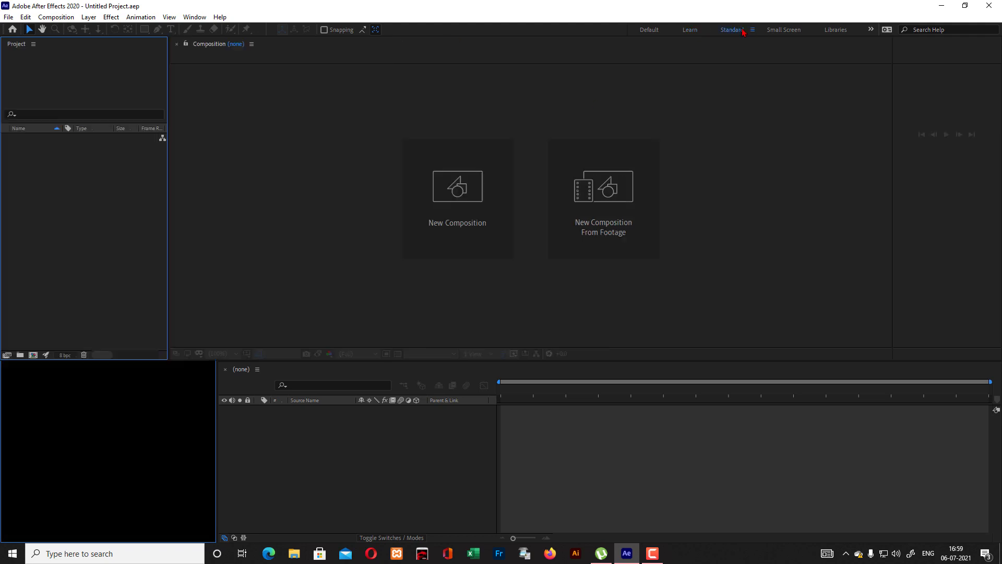
pyautogui.click(789, 31)
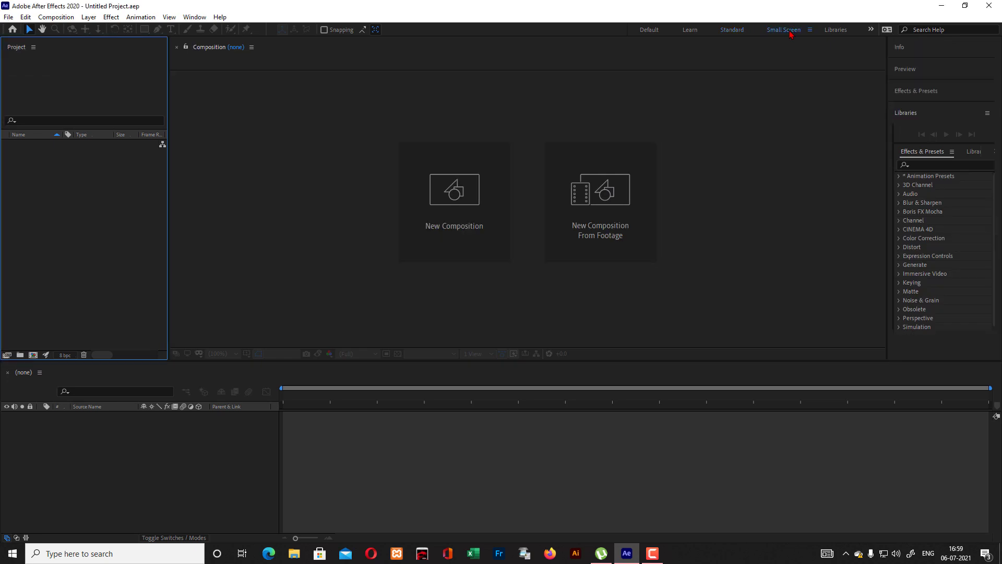
pyautogui.click(842, 34)
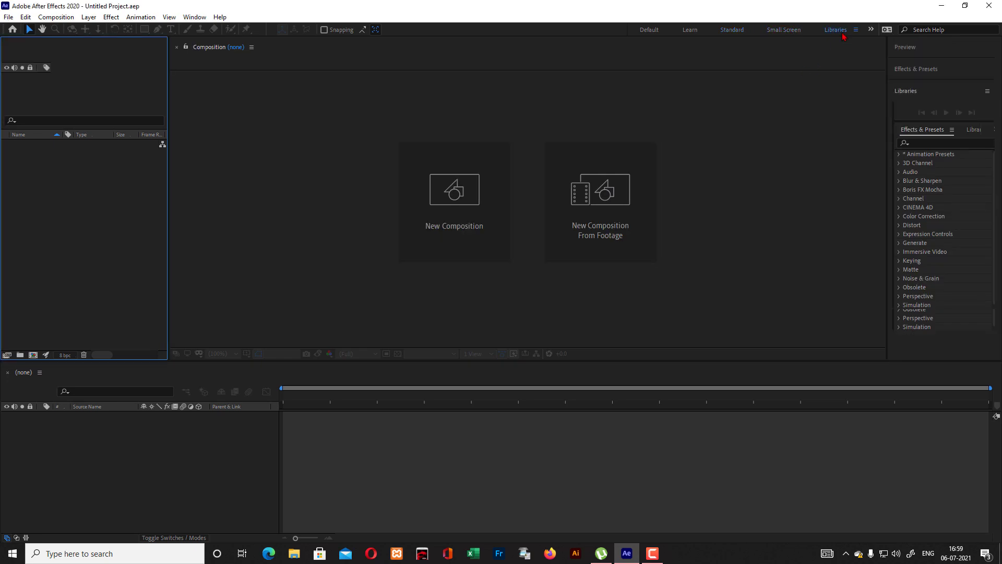
pyautogui.click(785, 31)
pyautogui.moveTo(965, 45); pyautogui.dragTo(220, 459)
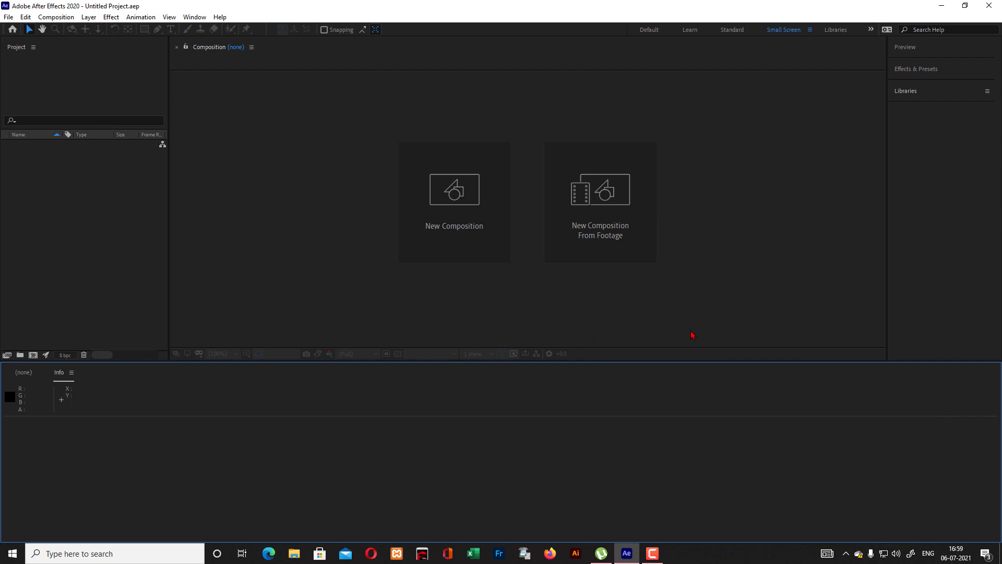
# Reset the Small Screen workspace to its saved layout.
pyautogui.click(198, 19)
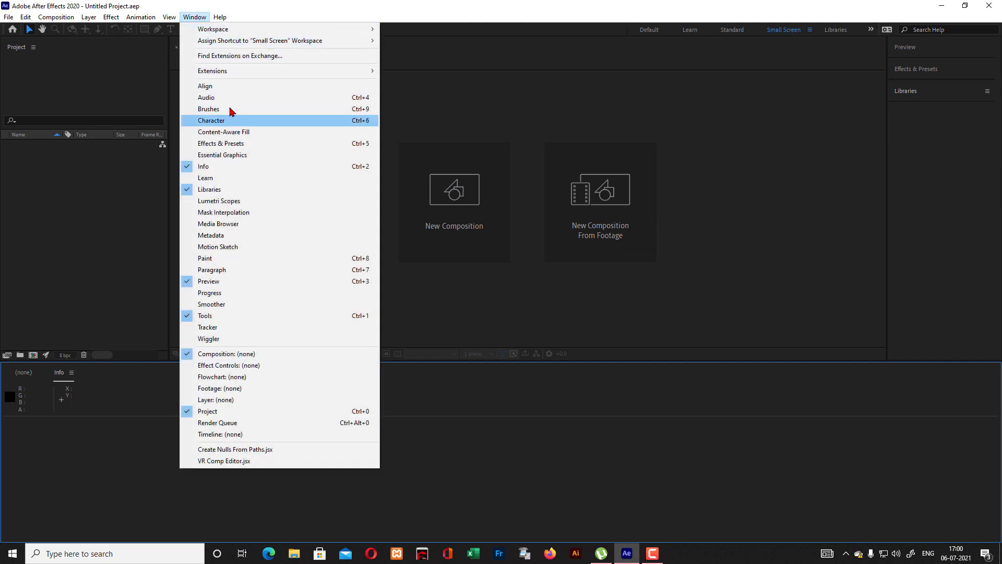
pyautogui.moveTo(228, 32)
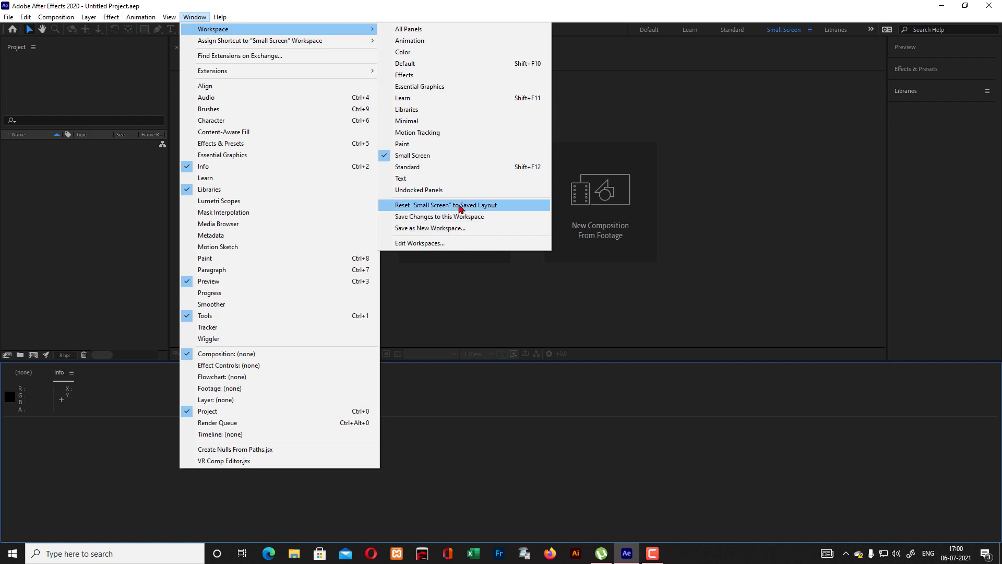
pyautogui.click(461, 206)
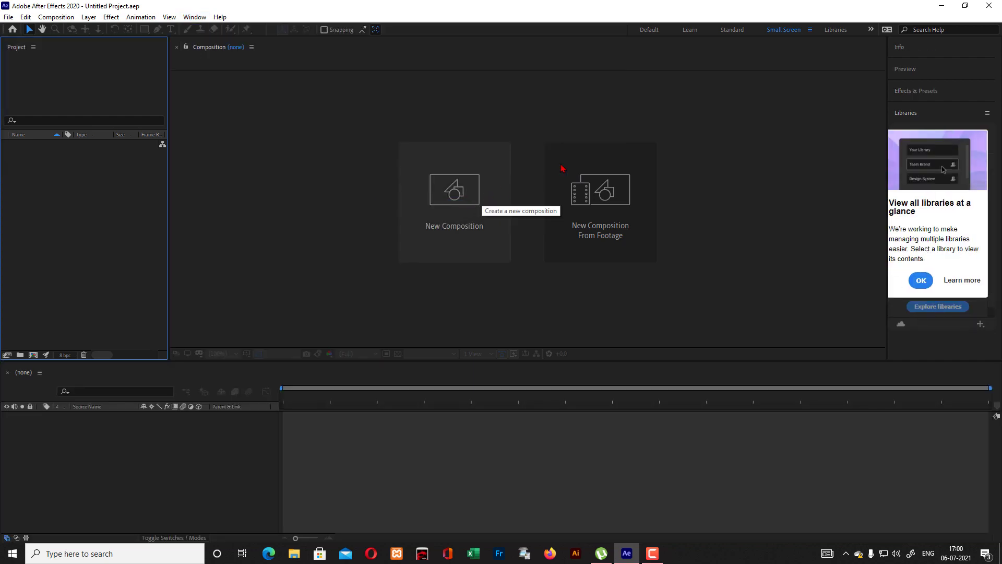
# Switch to the All Panels workspace.
pyautogui.click(197, 19)
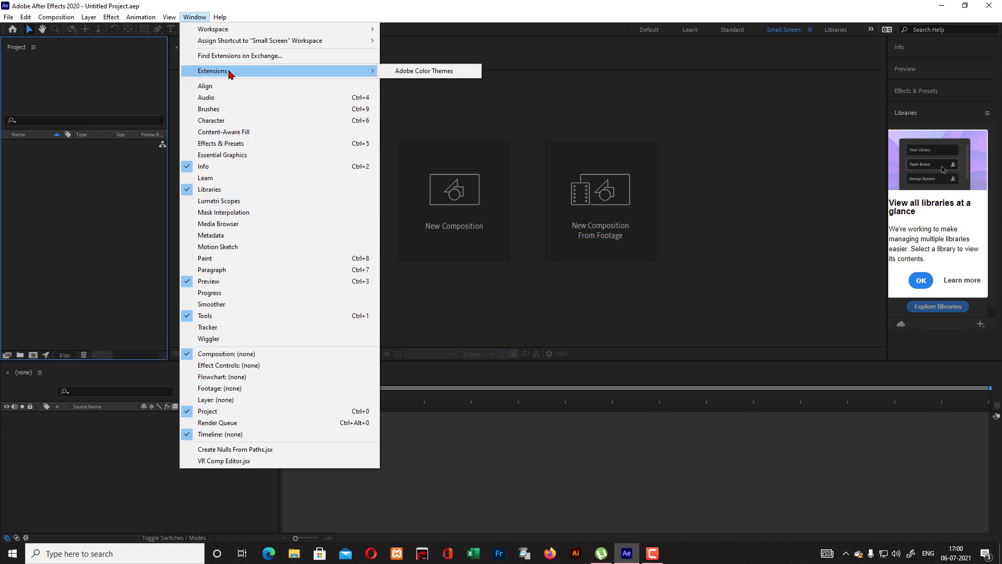
pyautogui.moveTo(346, 30)
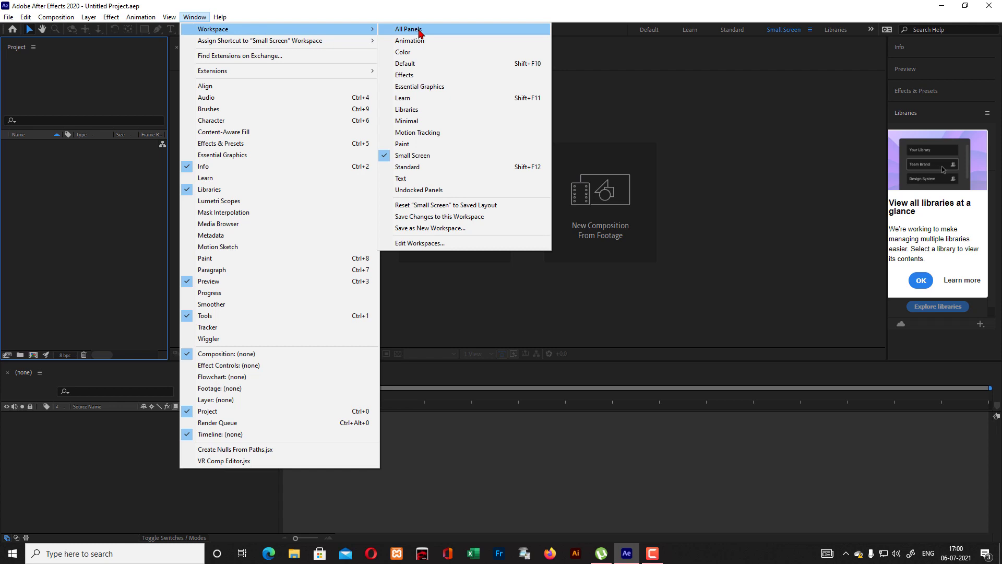
pyautogui.click(420, 32)
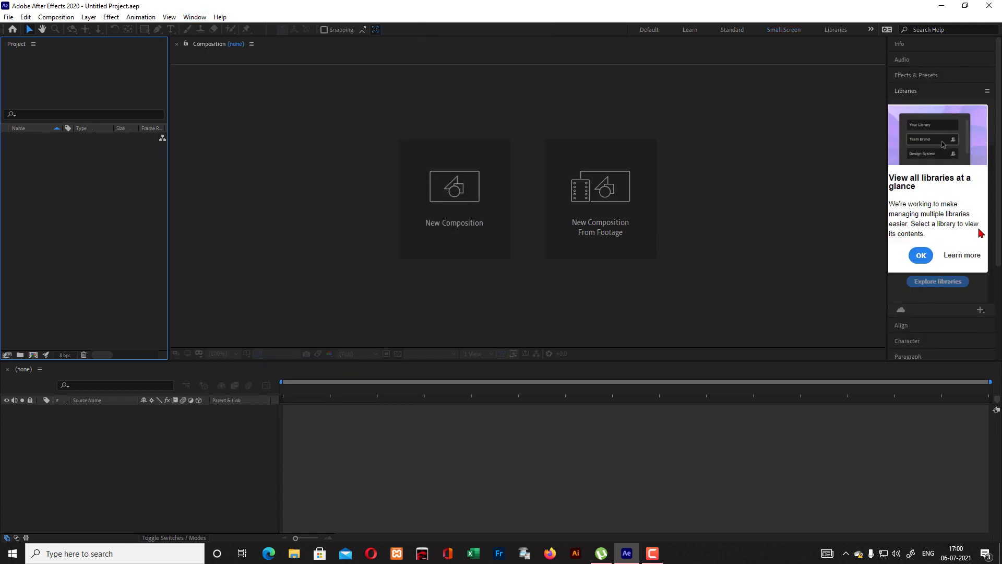
# Dismiss the Libraries introduction and remove the Libraries panel from the right-hand dock.
pyautogui.click(920, 255)
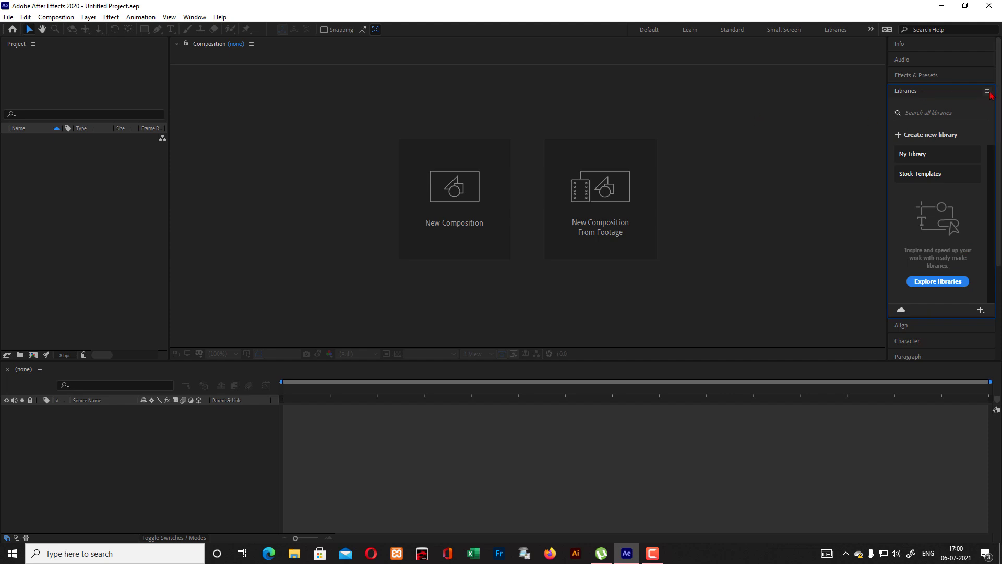
pyautogui.click(988, 91)
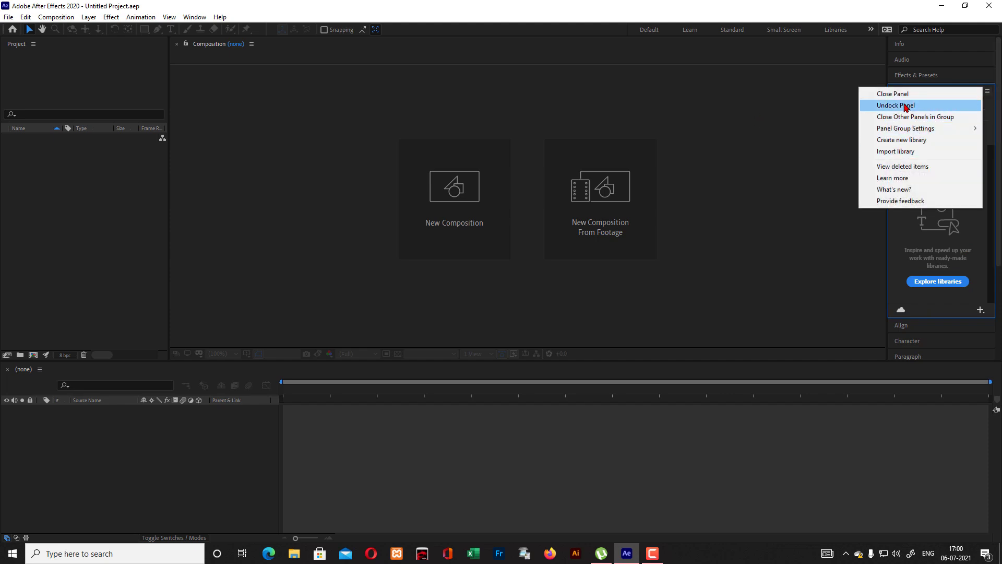
pyautogui.click(904, 94)
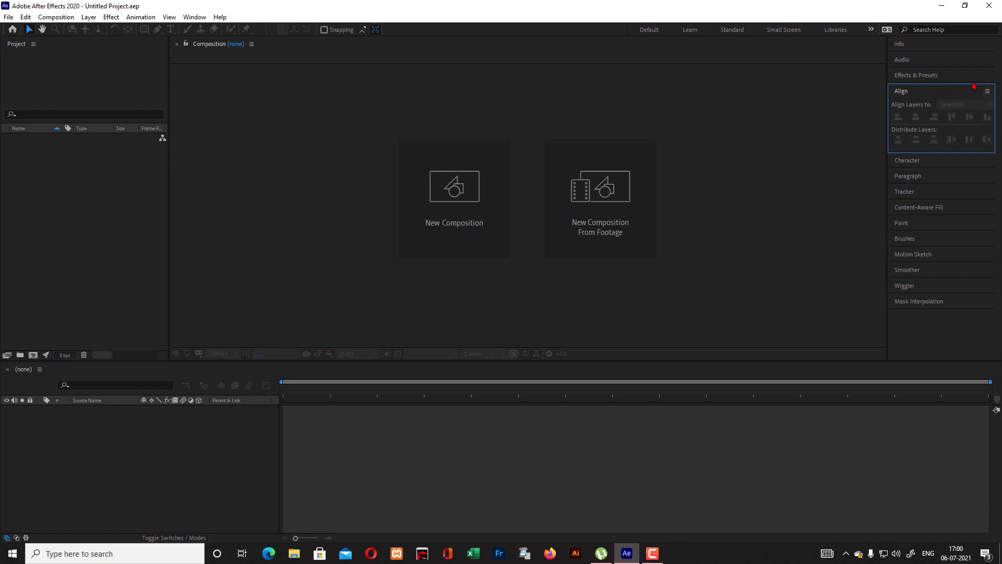
# Expand Info, Audio, Effects & Presets, Align, Motion Sketch, Smoother, Wiggler and Mask Interpolation in turn.
pyautogui.click(921, 47)
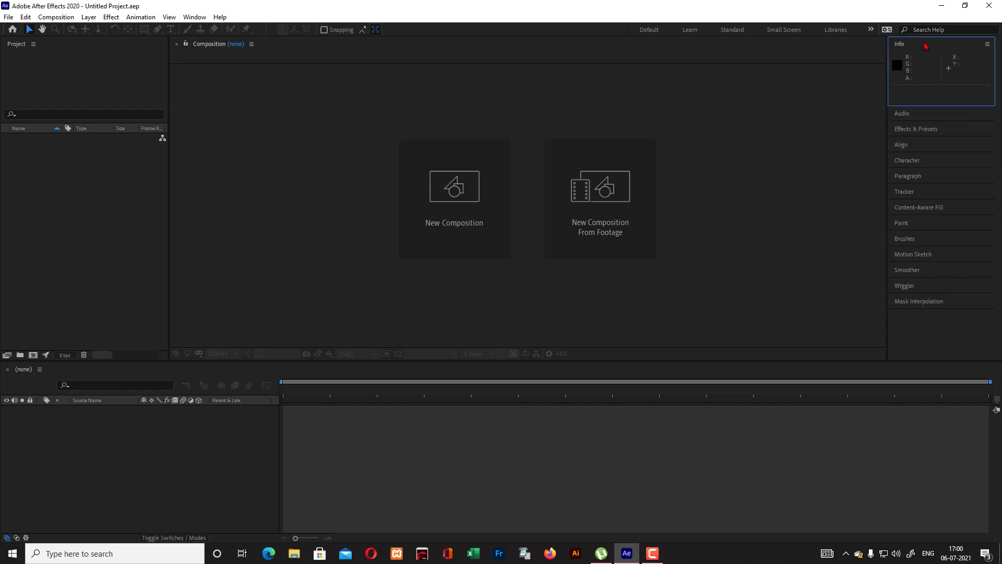
pyautogui.click(909, 118)
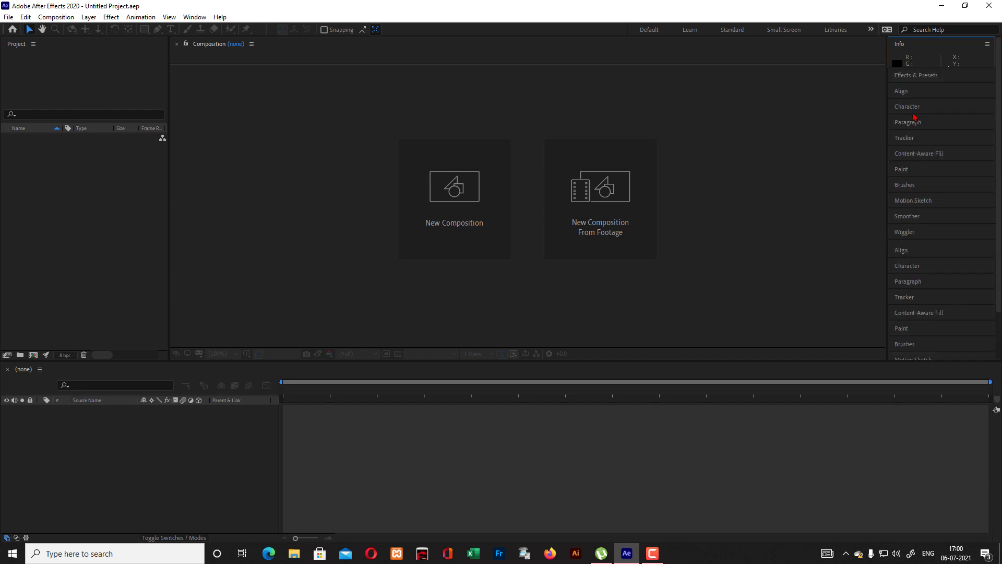
pyautogui.click(914, 236)
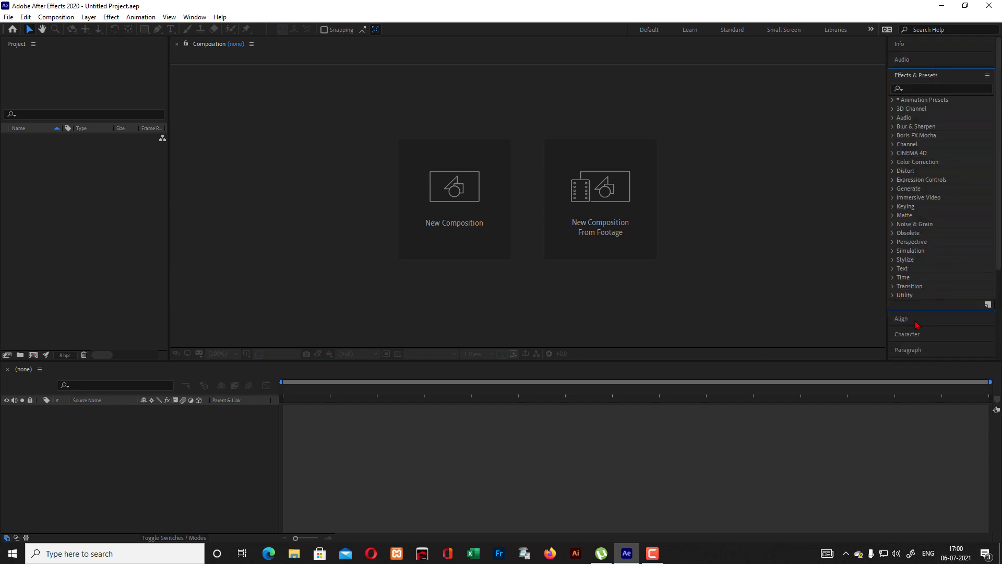
pyautogui.click(902, 318)
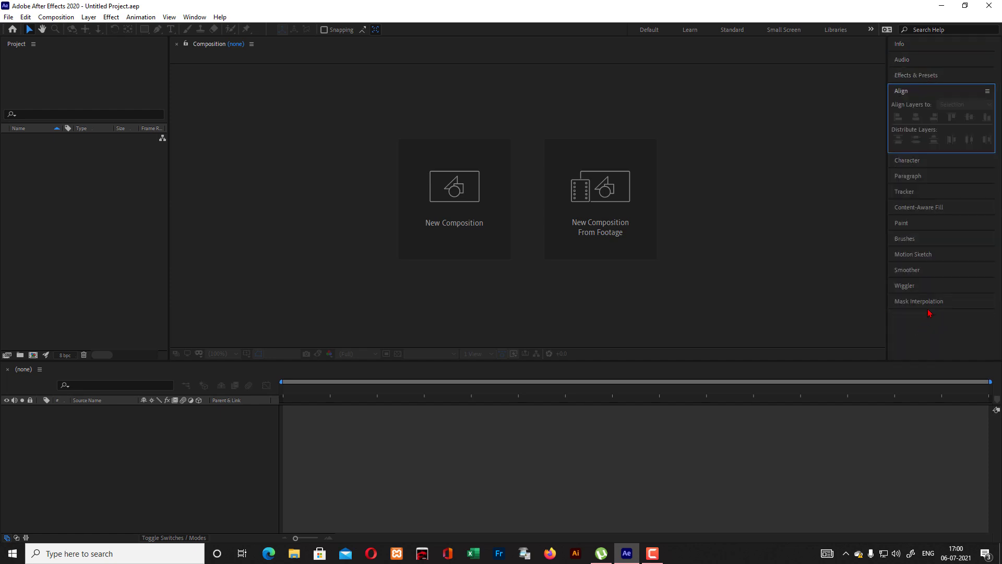
pyautogui.click(915, 255)
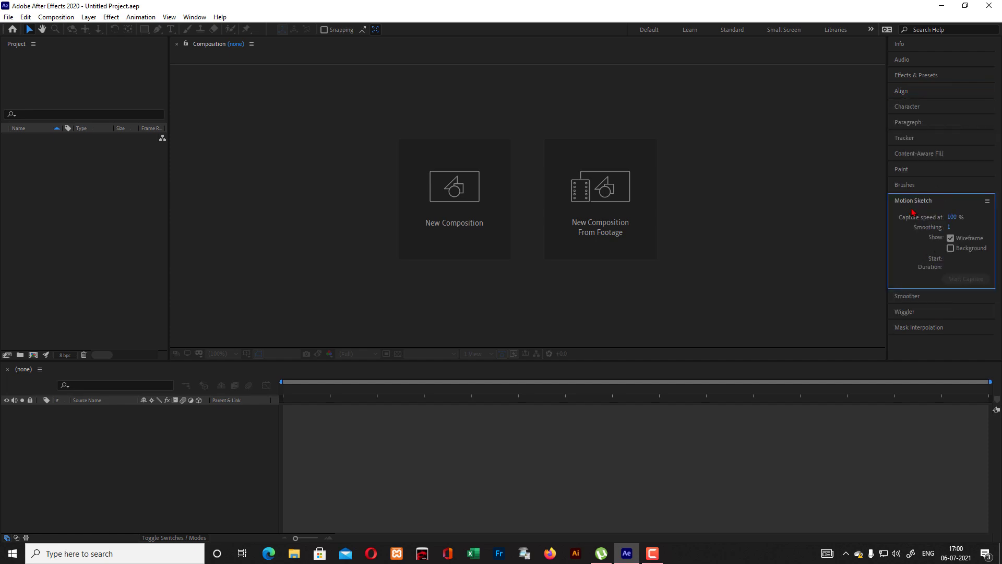
pyautogui.click(918, 296)
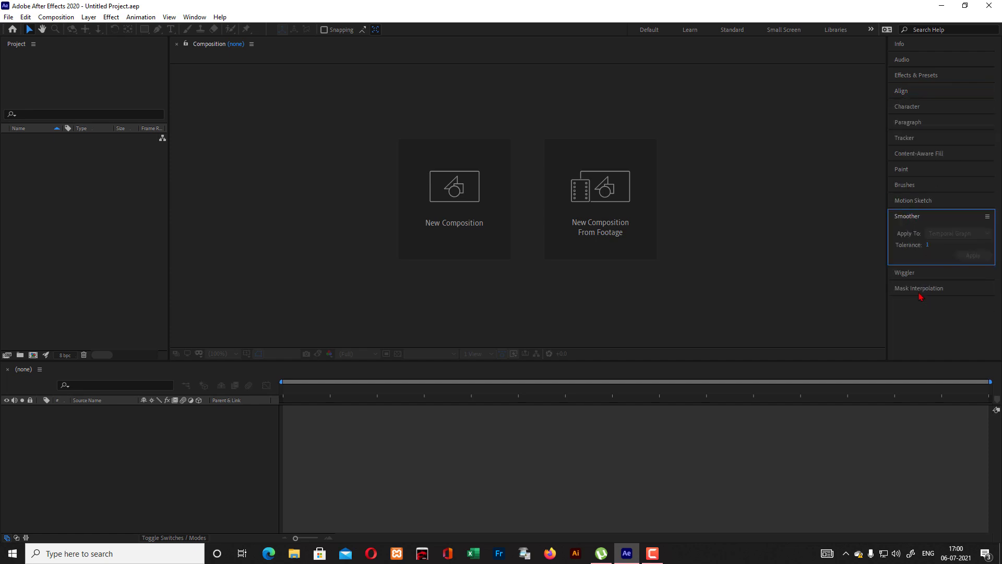
pyautogui.click(916, 280)
pyautogui.click(922, 320)
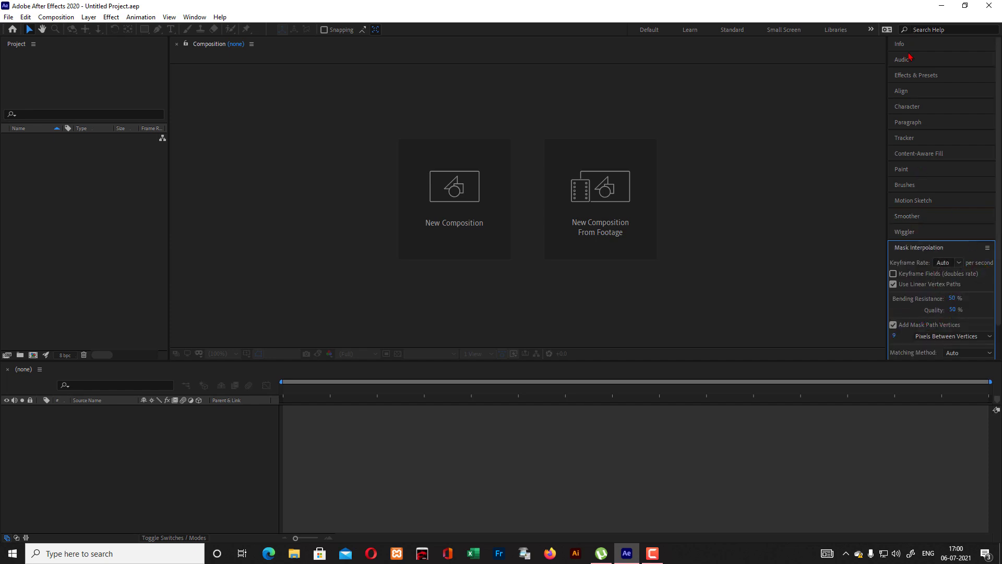
pyautogui.click(906, 59)
pyautogui.click(906, 47)
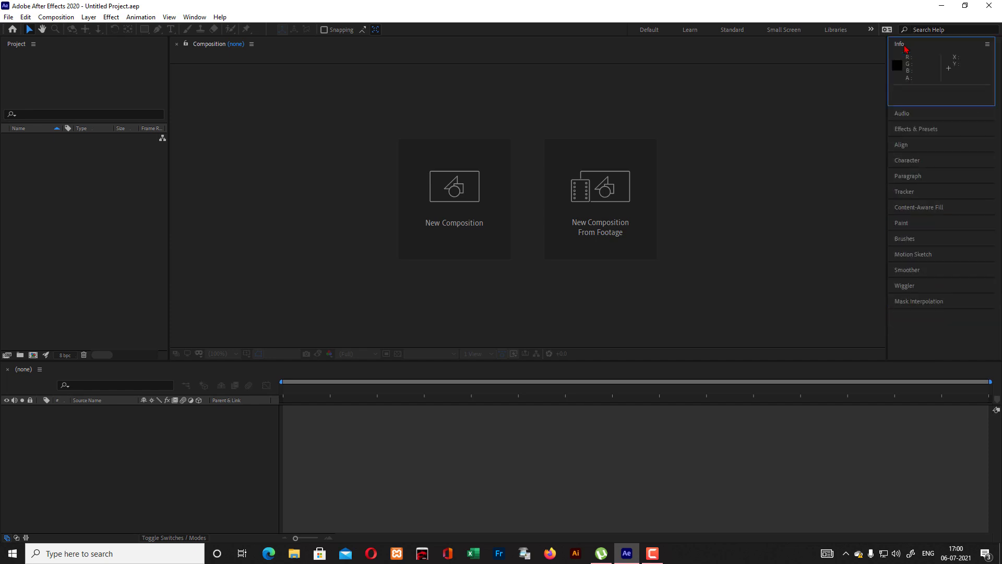
pyautogui.click(918, 118)
pyautogui.click(922, 50)
pyautogui.click(922, 119)
# Close the Audio panel, then open and close the Learn panel.
pyautogui.click(988, 60)
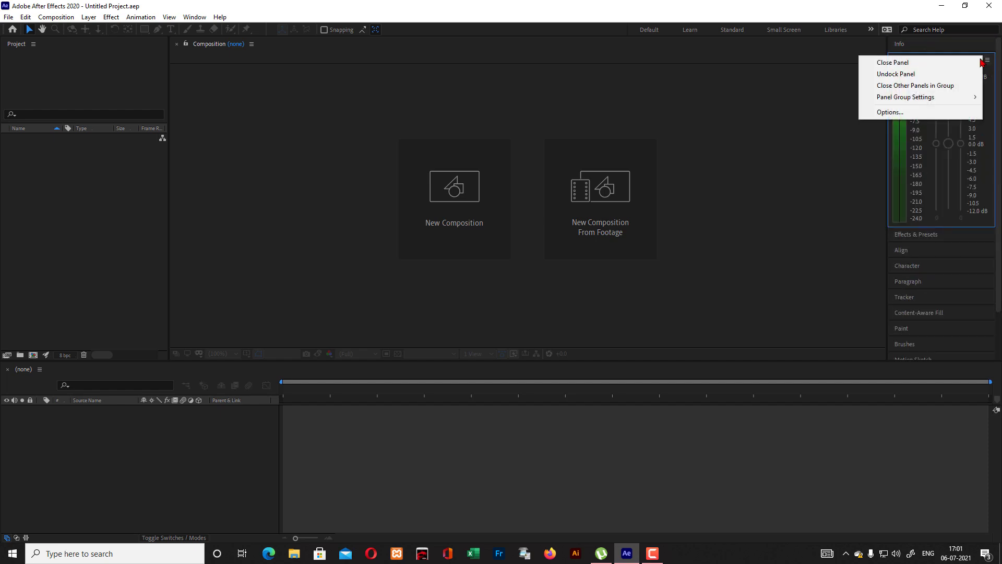
pyautogui.click(892, 64)
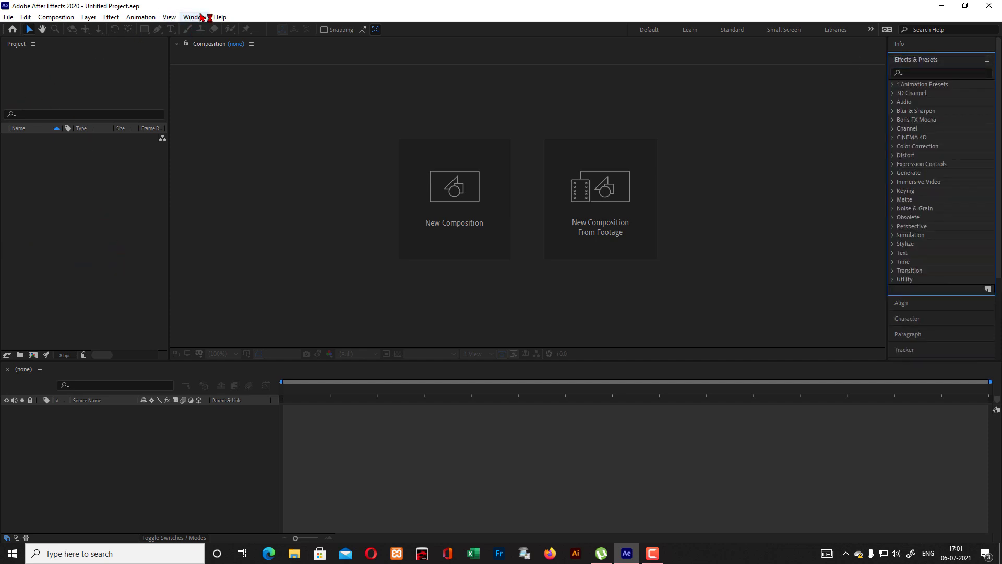
pyautogui.click(196, 18)
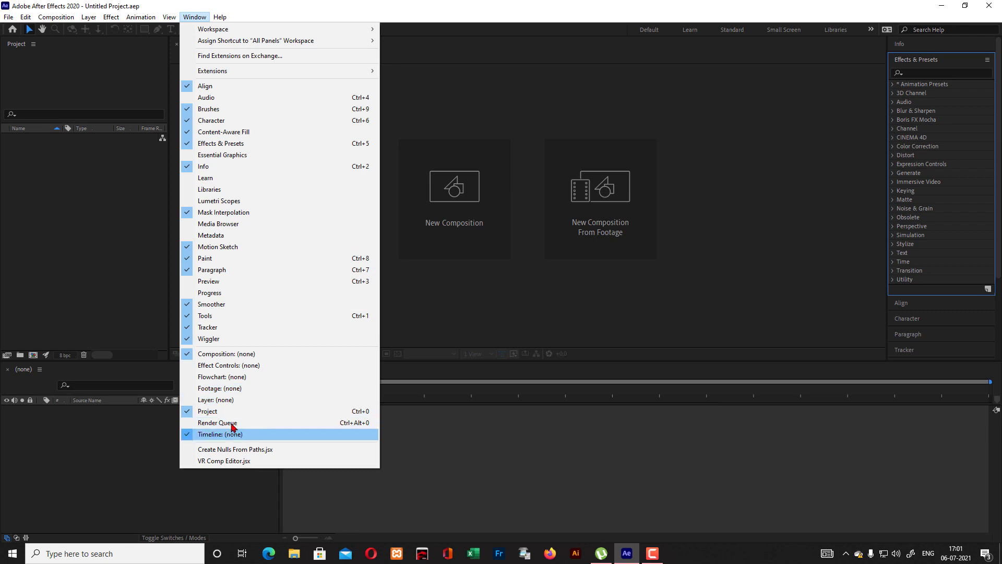
pyautogui.click(226, 178)
pyautogui.click(376, 62)
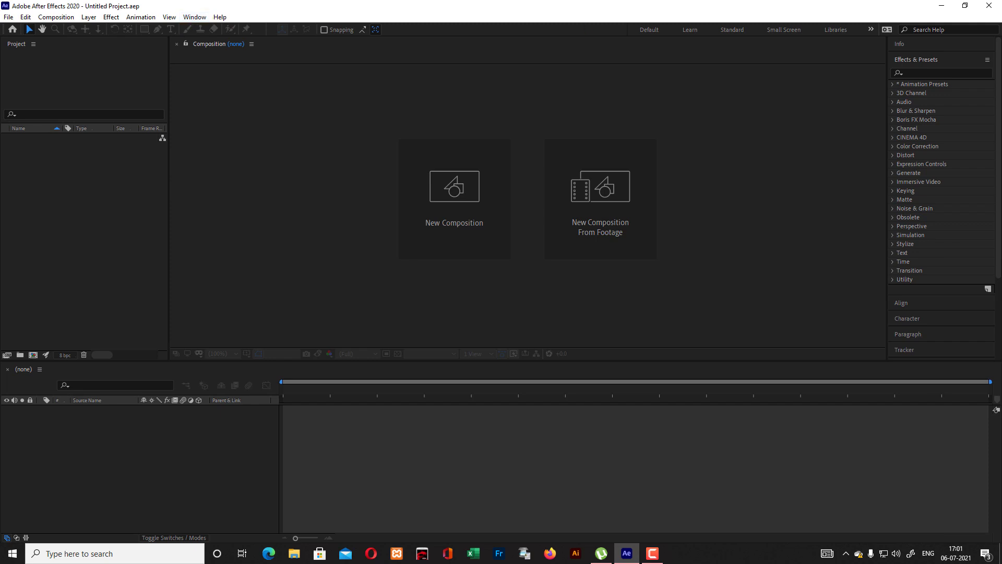
# Close the Effects & Presets, Align and Character panels through their panel menus.
pyautogui.click(988, 62)
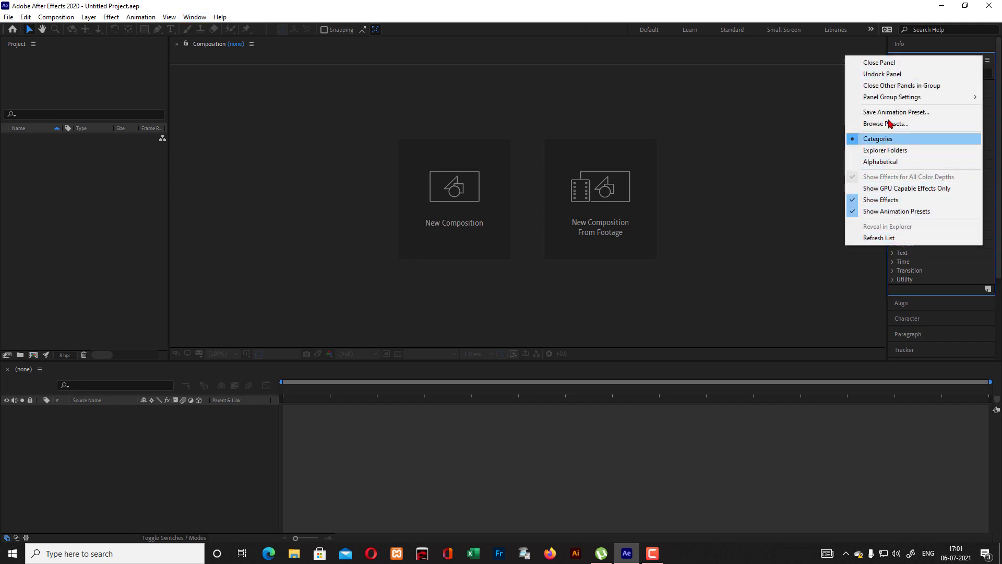
pyautogui.click(890, 66)
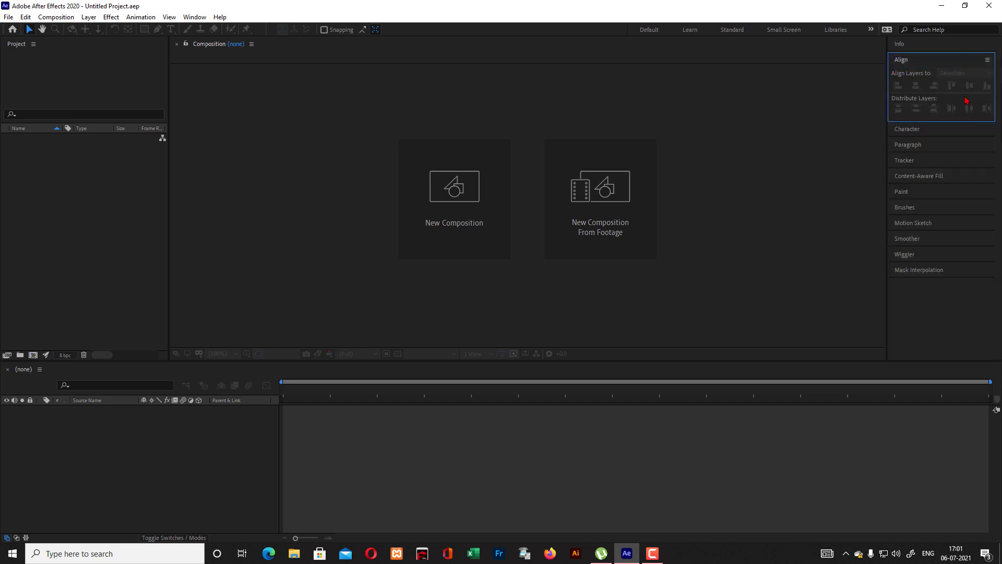
pyautogui.click(988, 60)
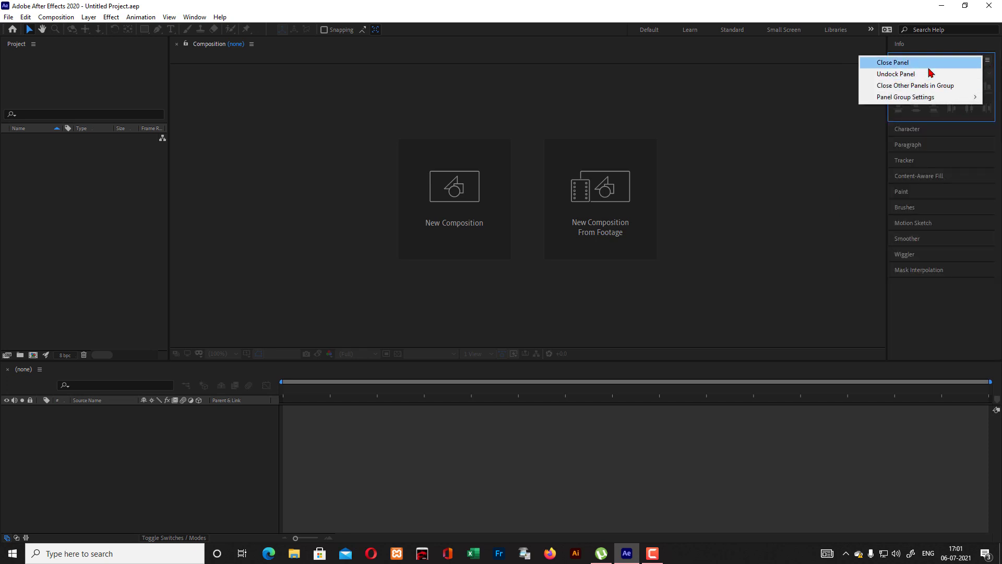
pyautogui.click(931, 63)
pyautogui.click(987, 59)
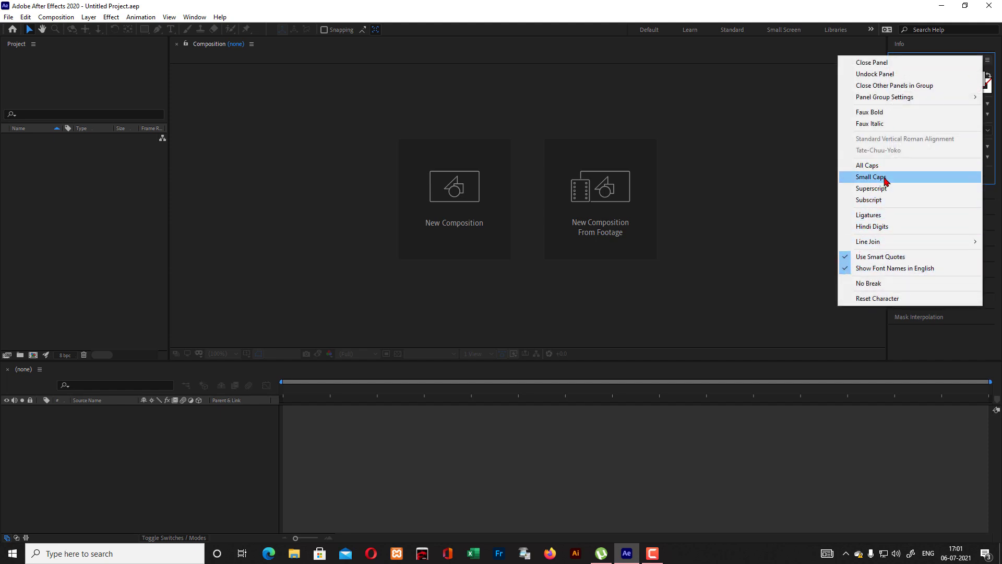
pyautogui.click(871, 63)
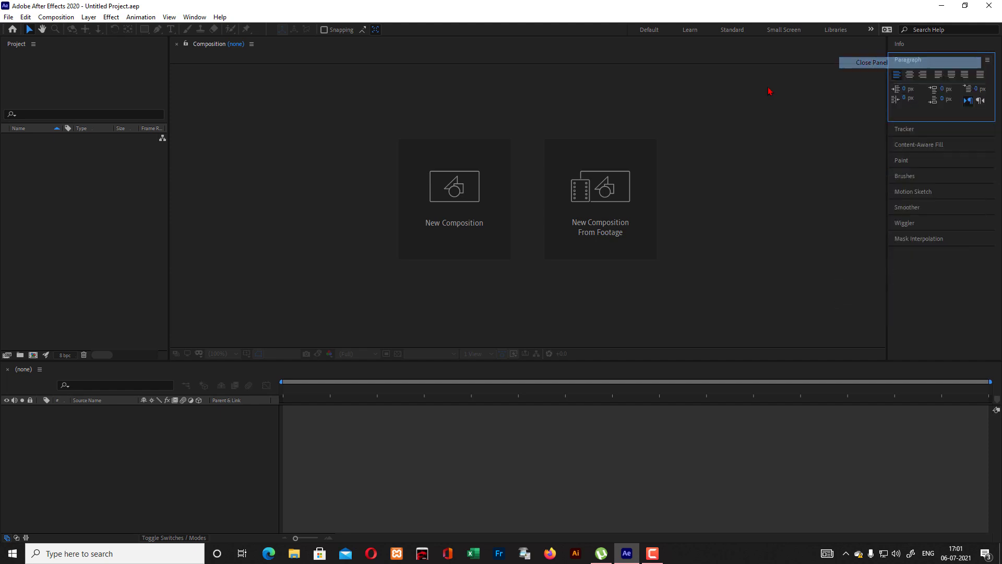
pyautogui.click(194, 17)
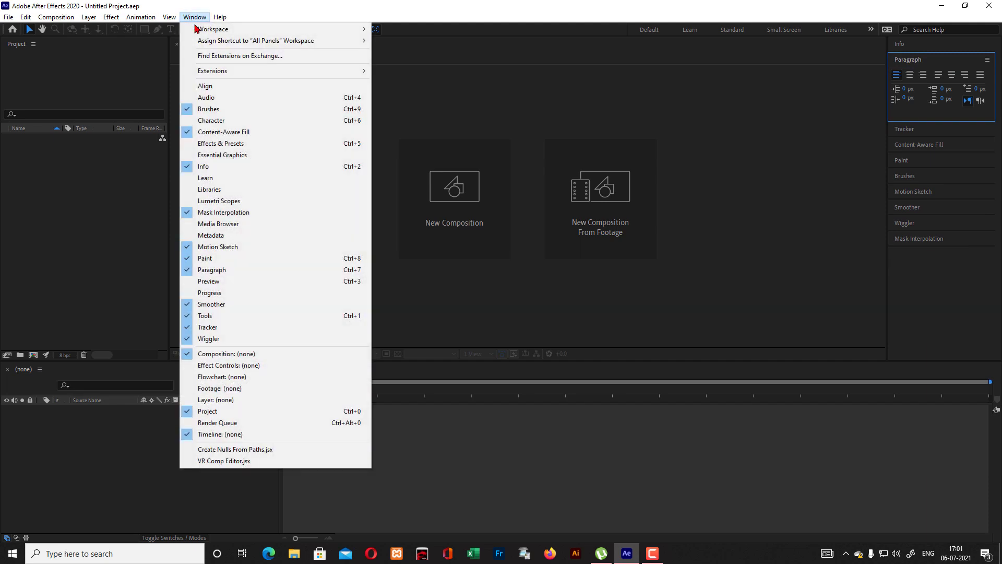
# Restore the Libraries, Align and Audio panels from the Window menu.
pyautogui.click(227, 190)
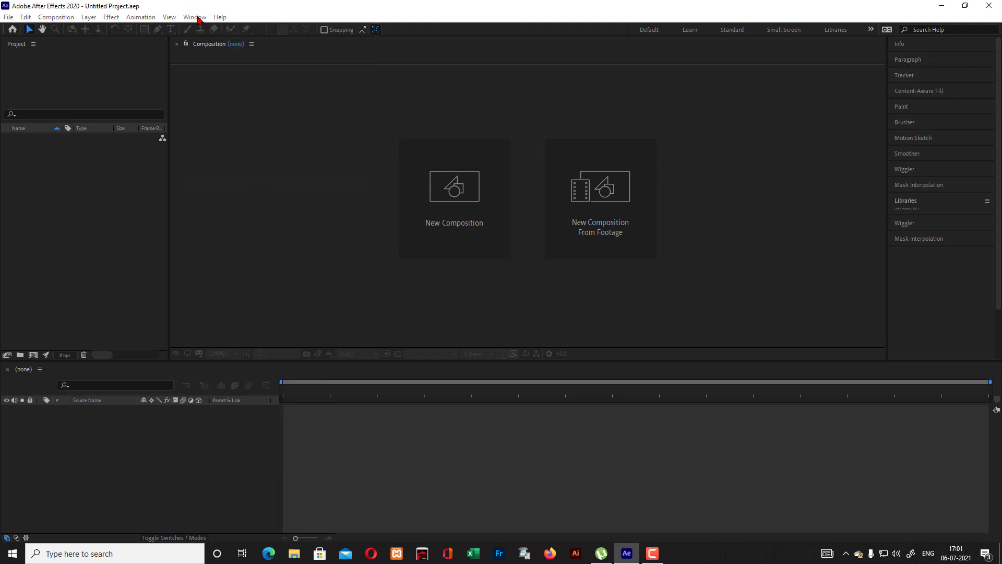
pyautogui.click(194, 17)
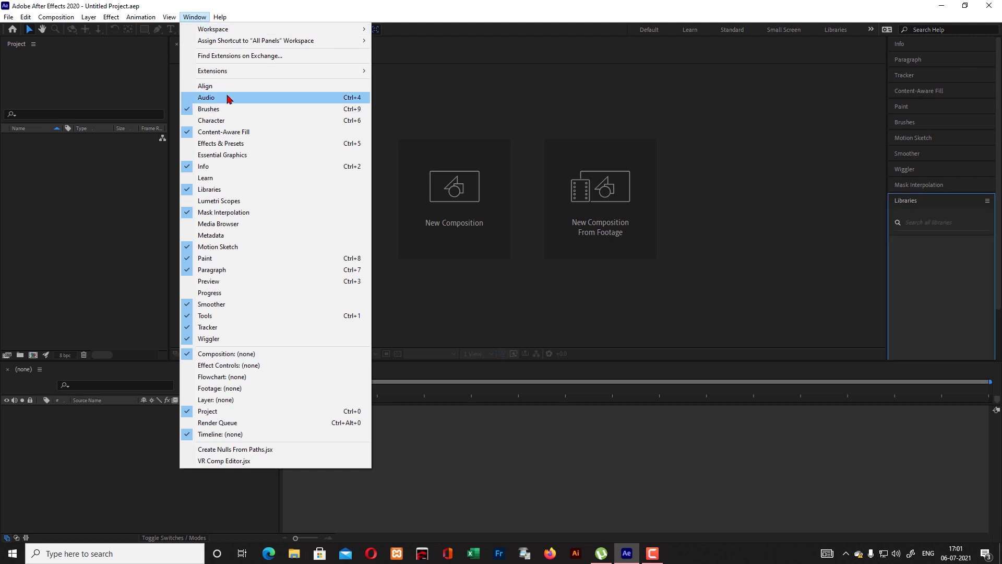
pyautogui.click(230, 86)
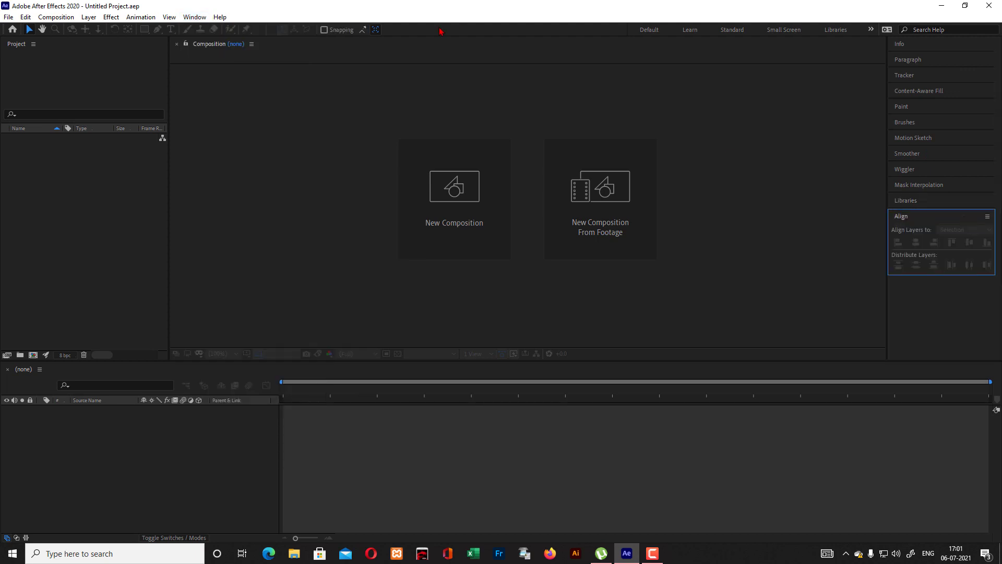
pyautogui.click(206, 17)
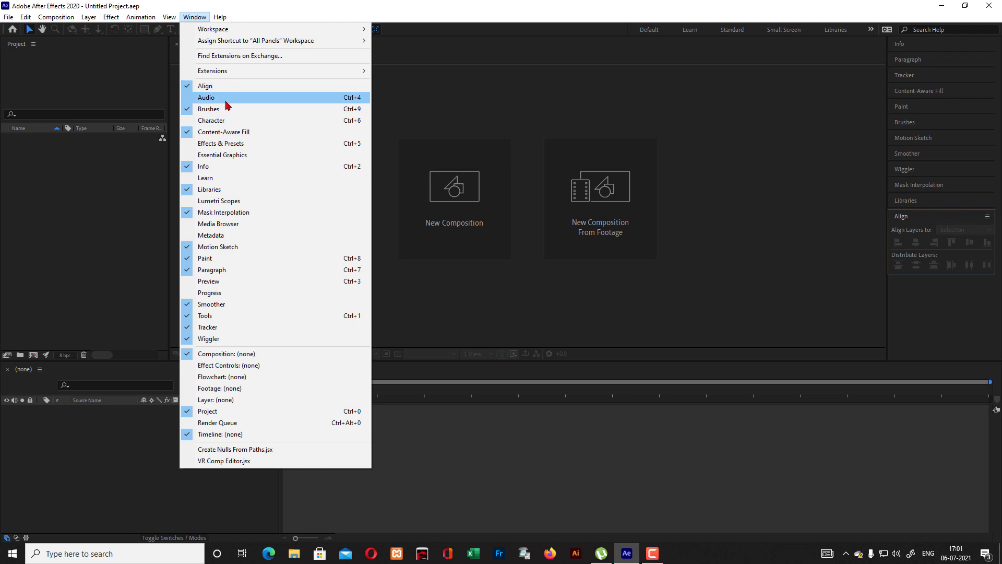
pyautogui.click(227, 98)
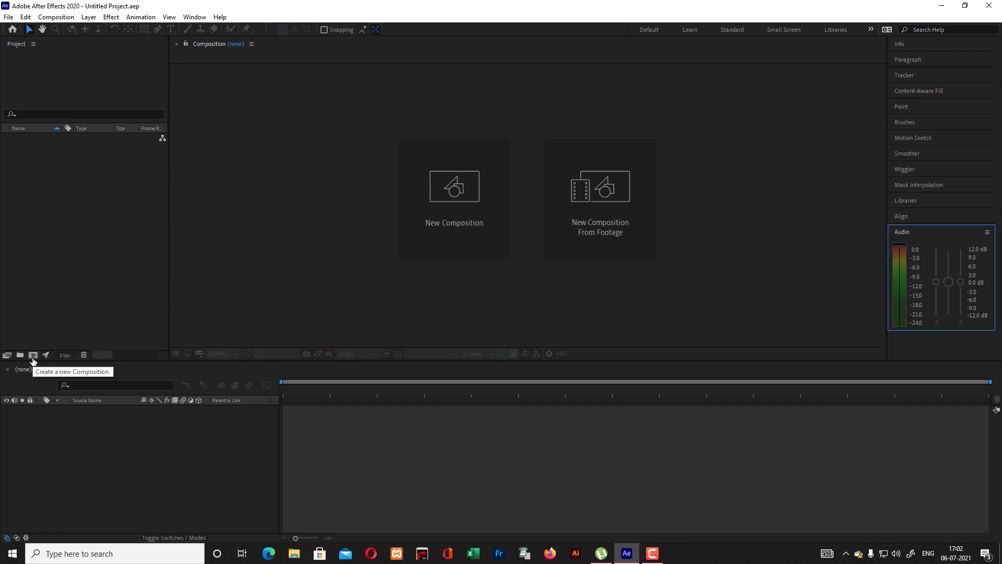
# Add a new composition, accepting Comp 1 at 1920x1080, 29.97 fps, 30 seconds.
pyautogui.click(33, 356)
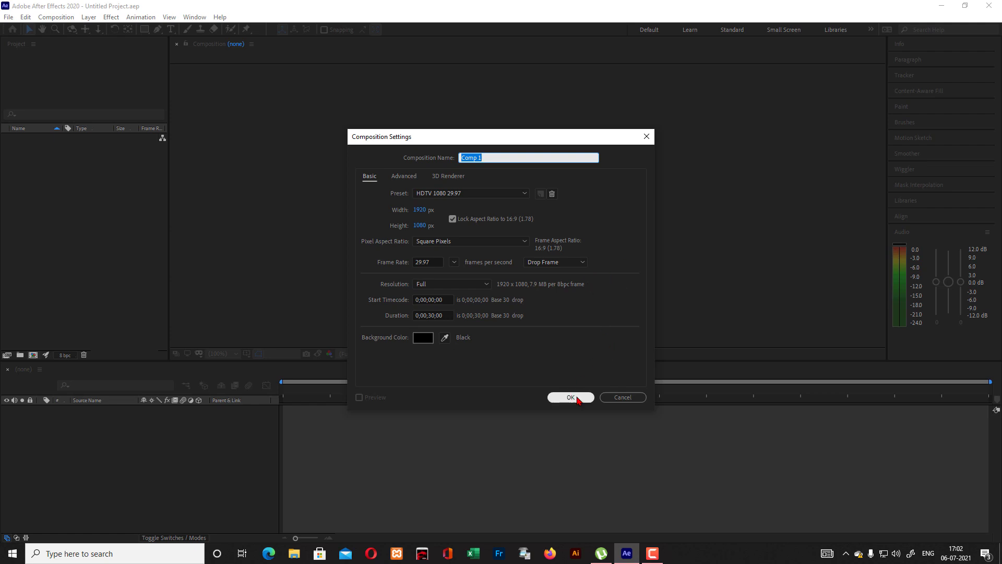
pyautogui.click(571, 397)
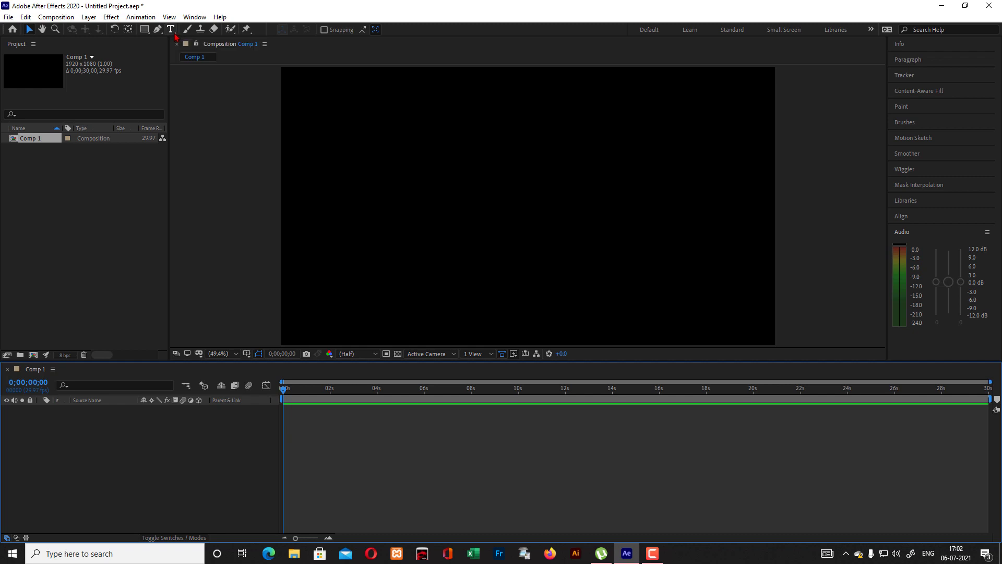
# Pick the Vertical Type Tool from the Type flyout, then switch to the Pen tool with red fill.
pyautogui.click(174, 33)
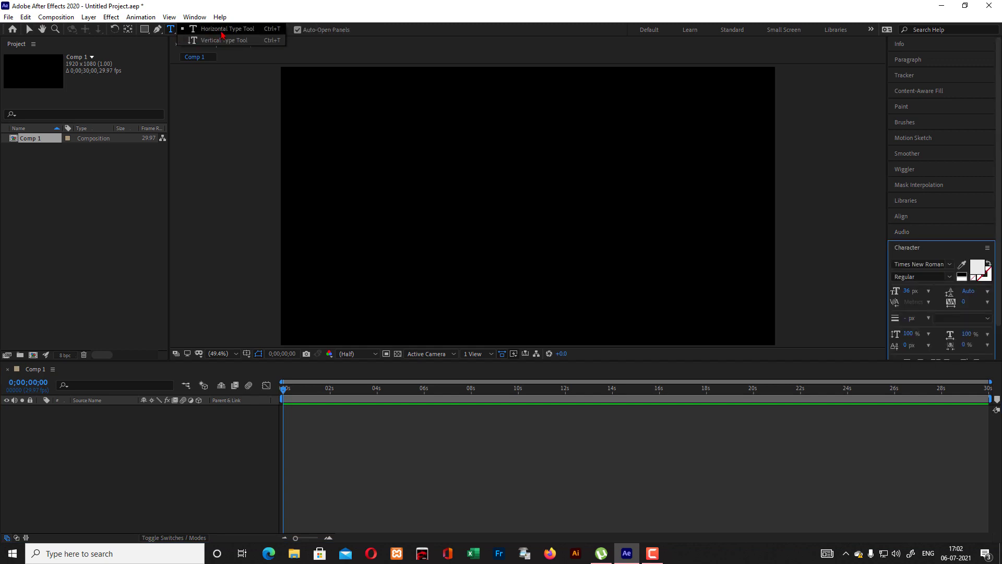
pyautogui.click(216, 43)
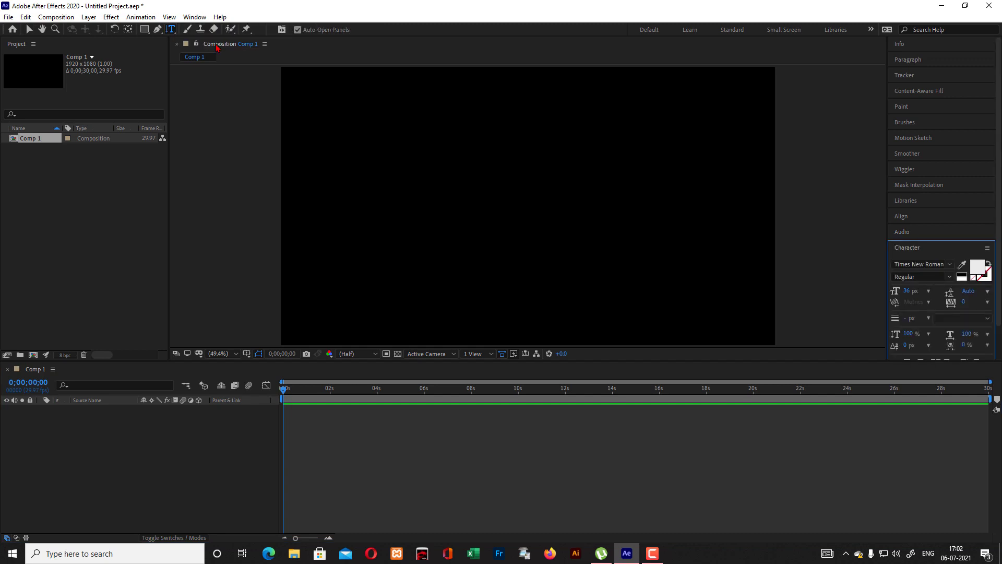
pyautogui.click(161, 33)
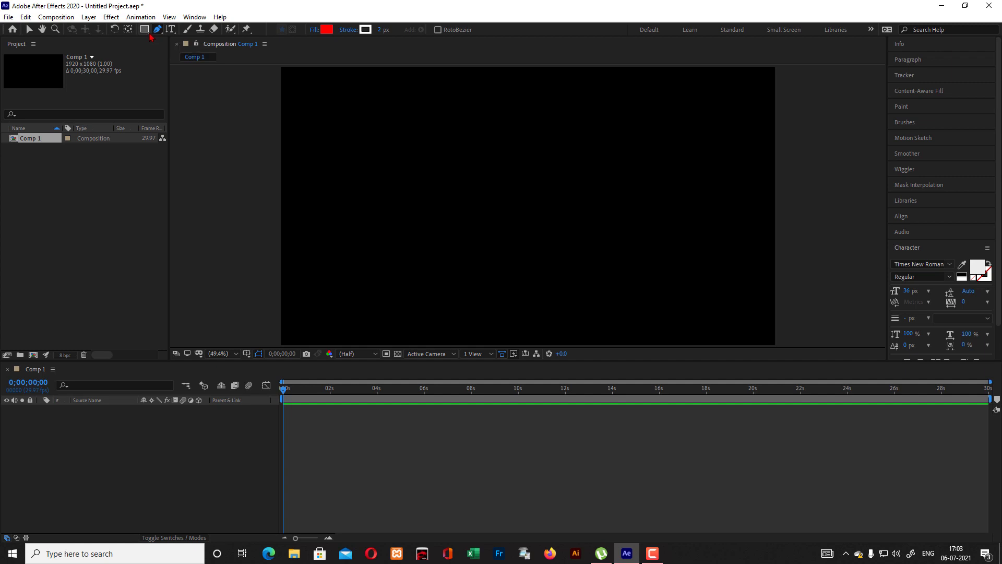
# Try the Star Tool from the shape flyout, then go back to the Rectangle Tool.
pyautogui.click(149, 34)
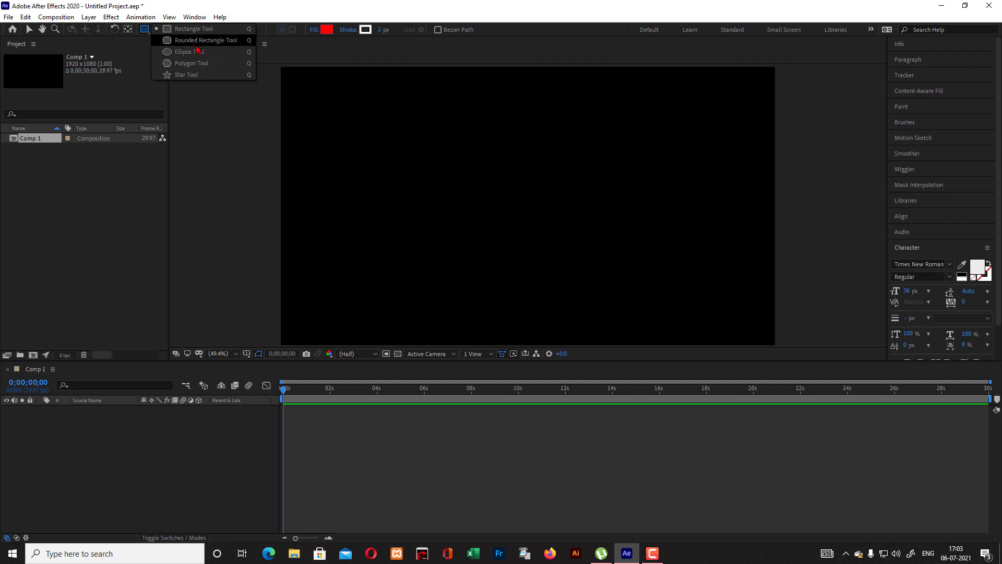
pyautogui.click(199, 78)
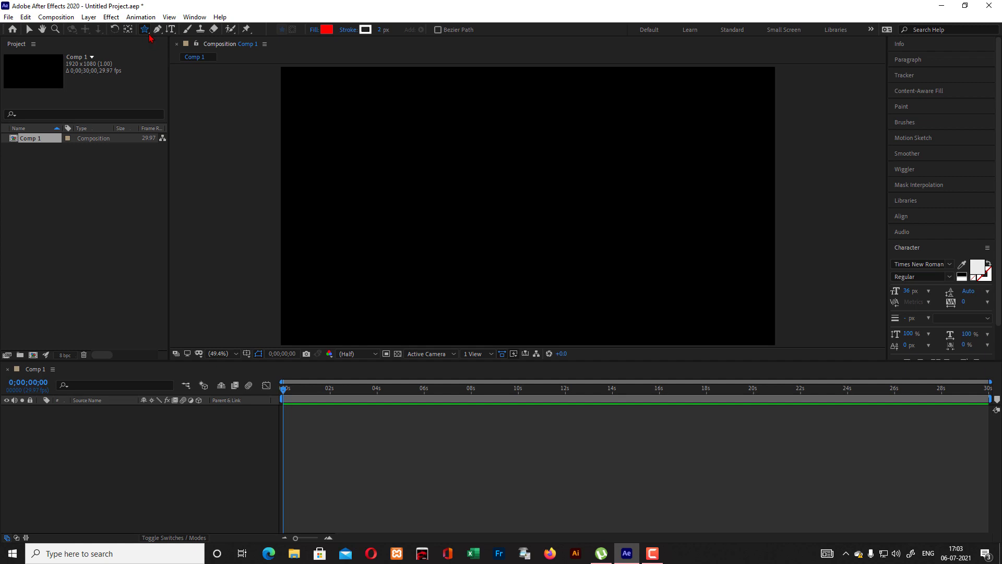
pyautogui.moveTo(146, 32); pyautogui.dragTo(172, 44)
# Zoom Comp 1 between 100% and 50%, ending at 50%, and show the Show Channel options.
pyautogui.click(42, 30)
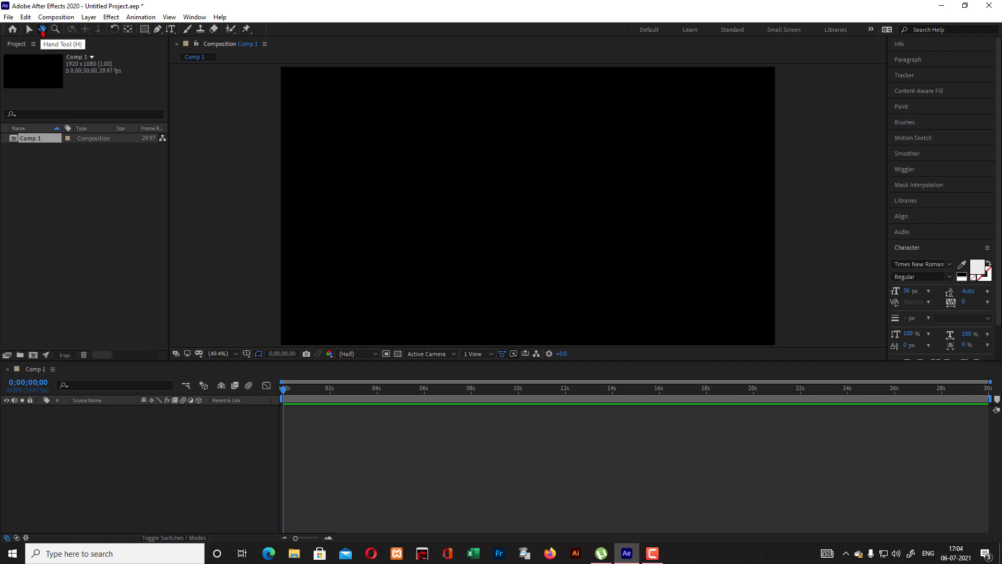
pyautogui.click(55, 30)
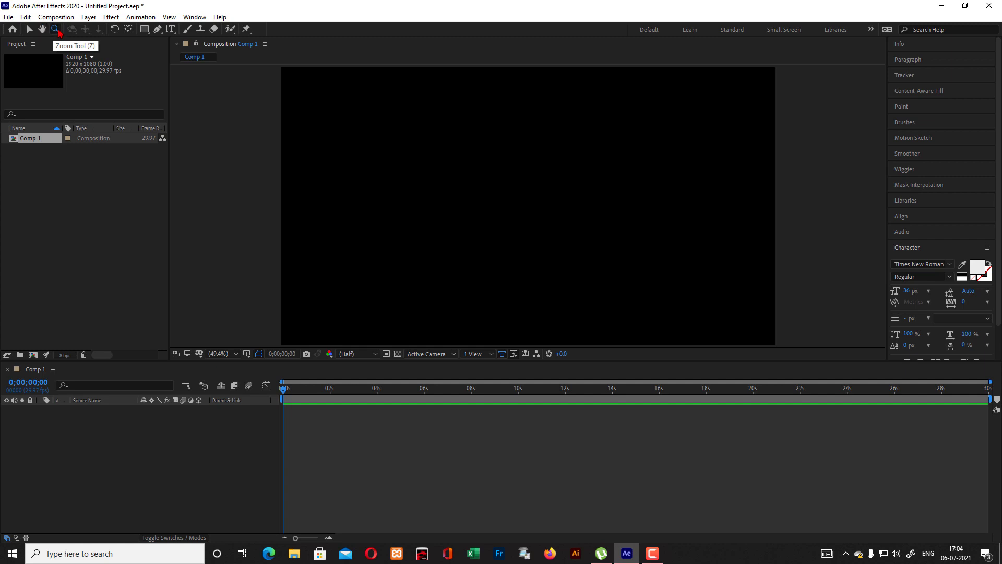
pyautogui.click(538, 183)
pyautogui.press(',')
pyautogui.press(',')
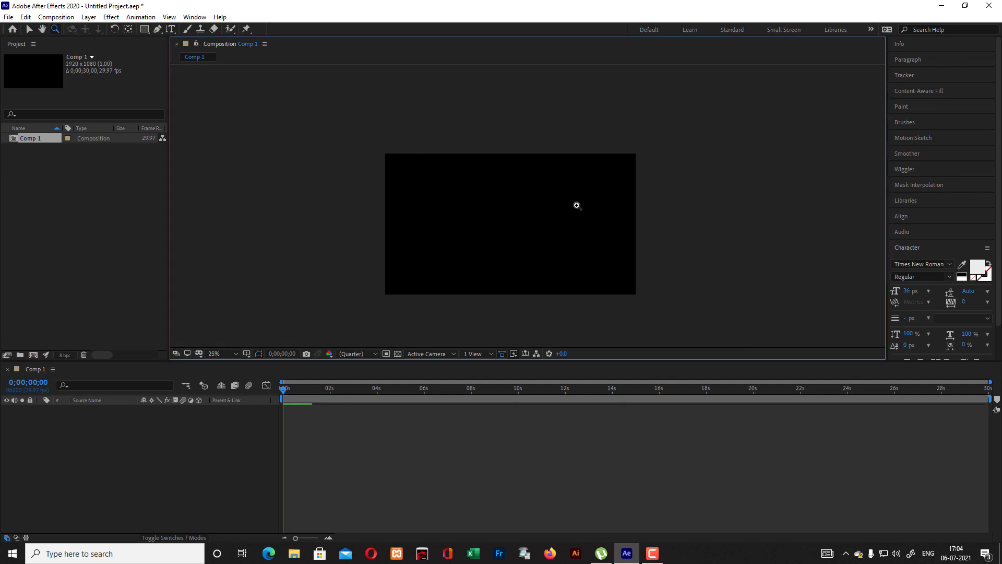
pyautogui.press(',')
pyautogui.press('.')
pyautogui.press('.')
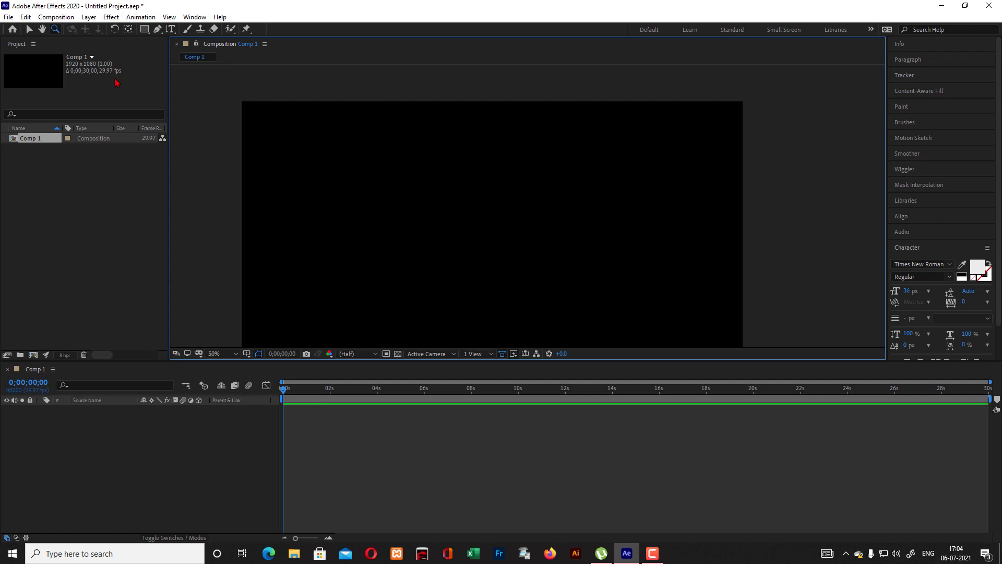
pyautogui.click(518, 179)
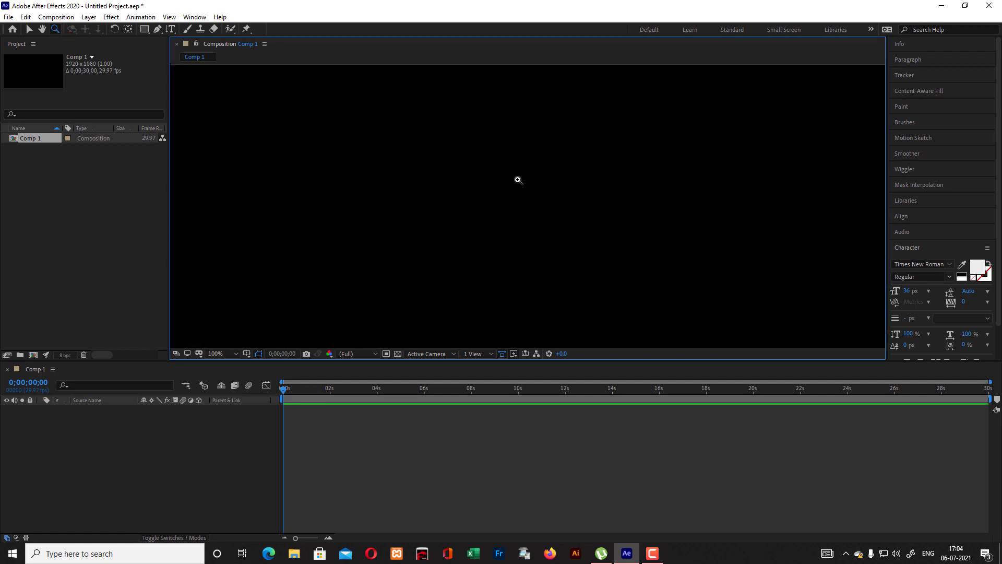
pyautogui.keyDown('alt'); pyautogui.click(484, 169); pyautogui.keyUp('alt')
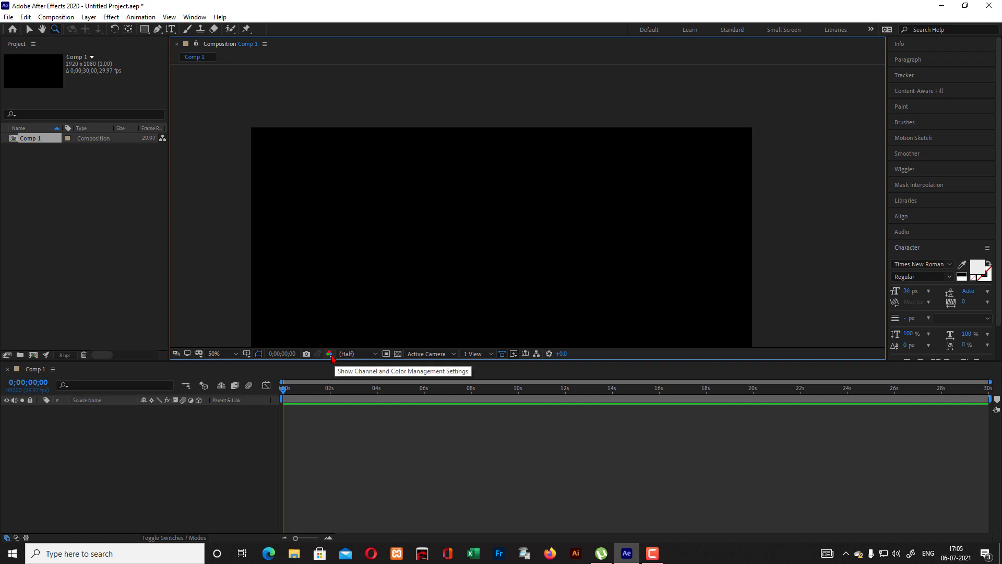
pyautogui.click(330, 355)
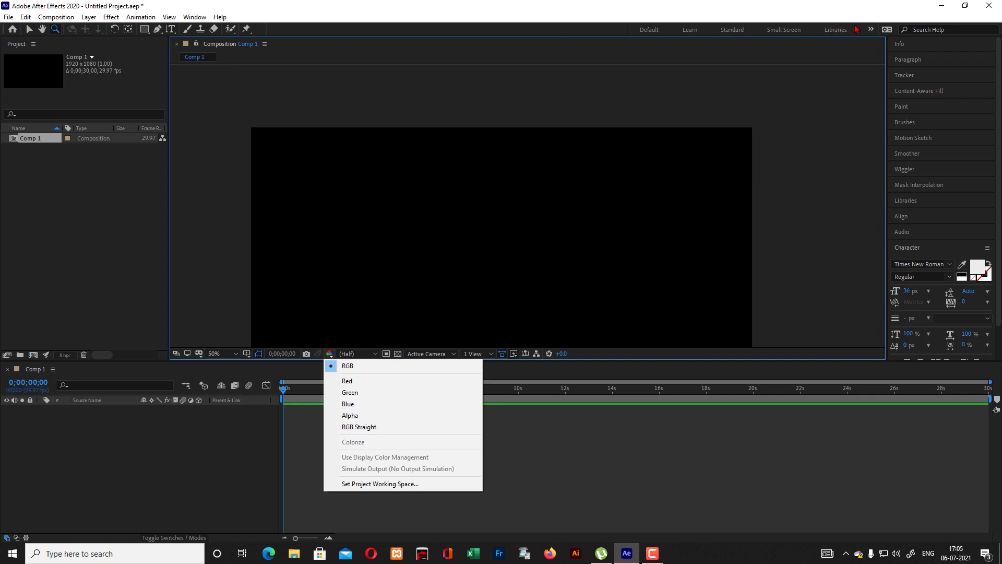
# Switch to the Default workspace and zoom the composition to 25%, then back to 50%.
pyautogui.click(653, 32)
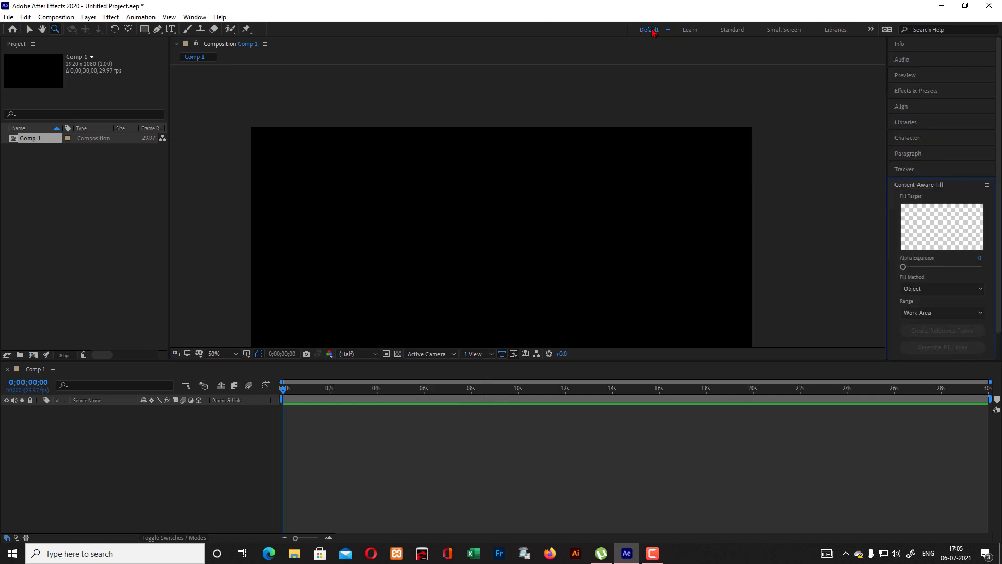
pyautogui.keyDown('alt'); pyautogui.click(709, 107); pyautogui.keyUp('alt')
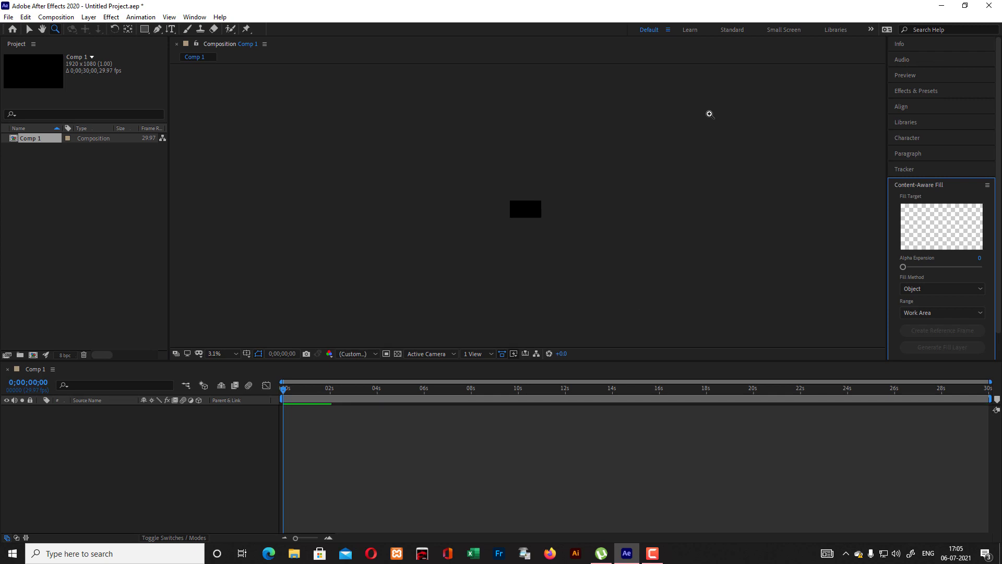
pyautogui.click(683, 137)
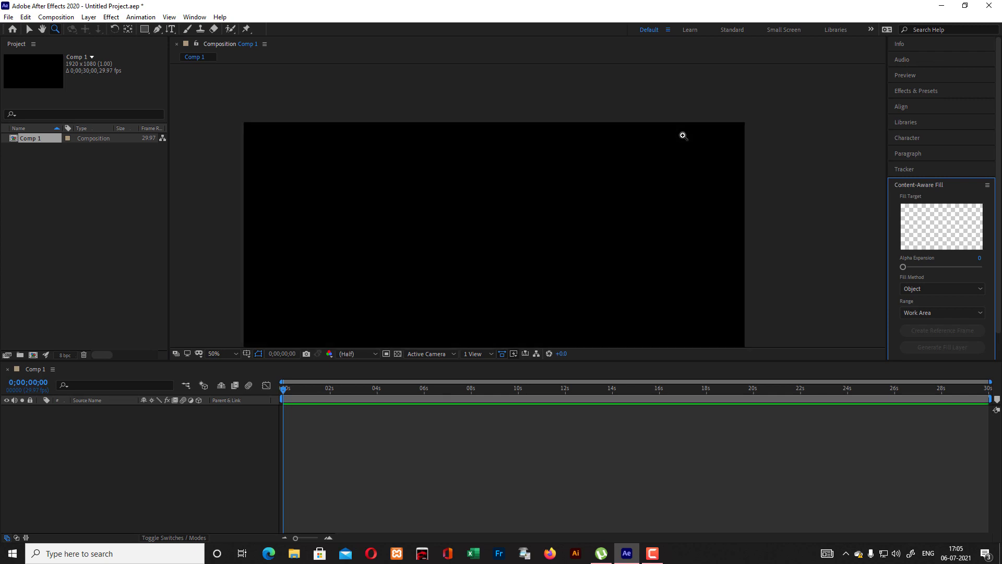
# Cycle through the Learn, Standard, Small Screen and Libraries workspaces, then return to Default.
pyautogui.click(690, 30)
pyautogui.click(731, 30)
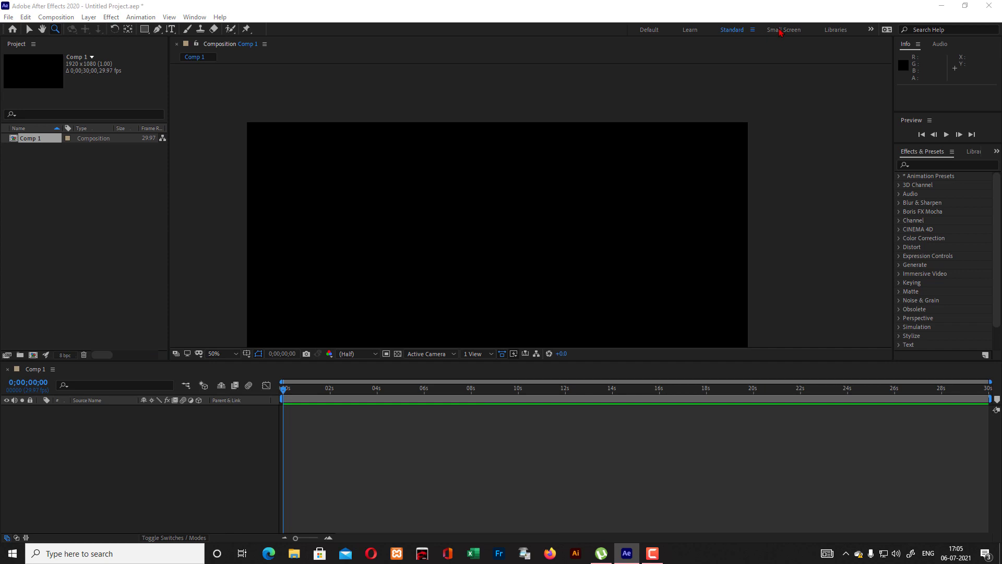
pyautogui.click(781, 30)
pyautogui.click(836, 30)
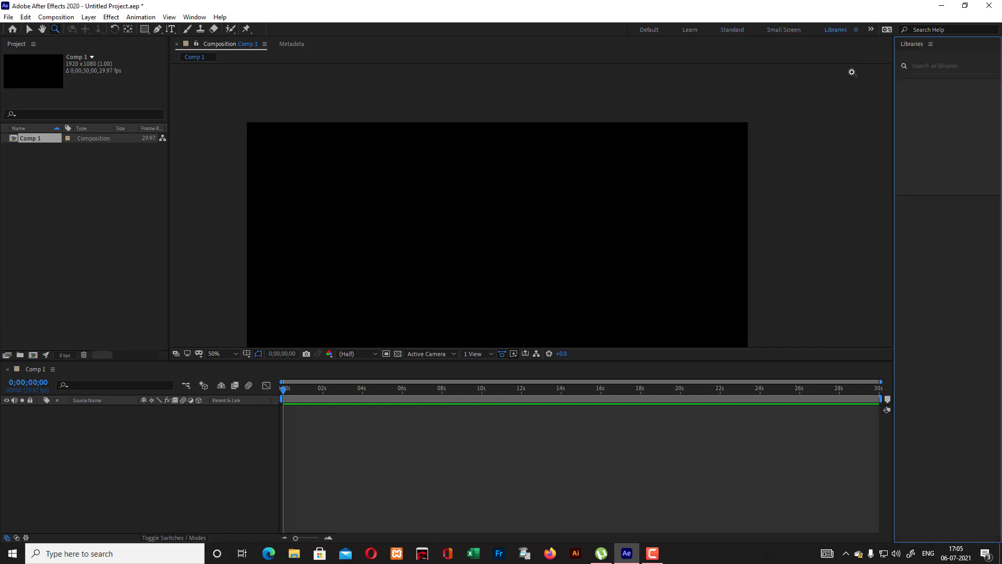
pyautogui.click(658, 32)
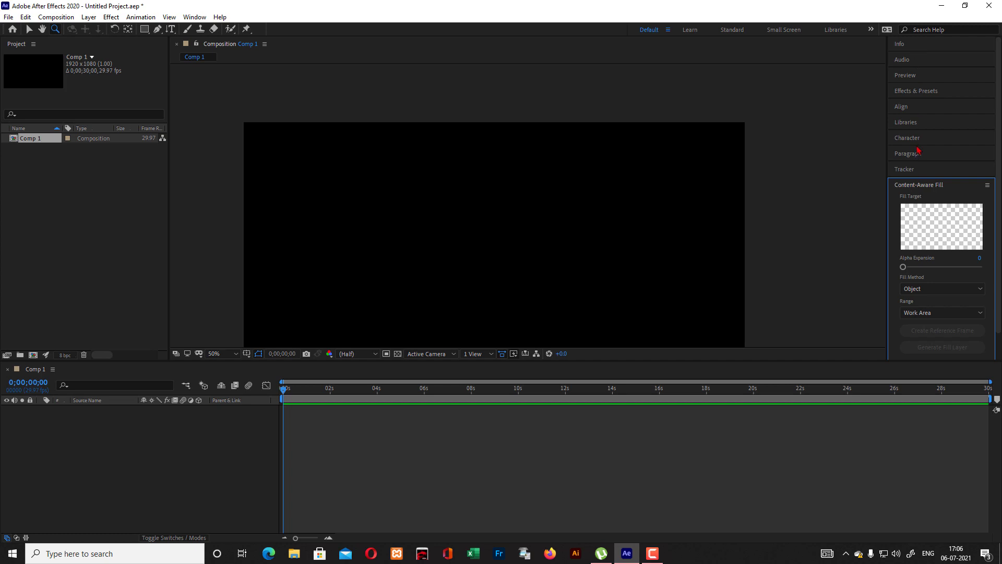
# Close the Libraries panel from its panel menu.
pyautogui.click(917, 123)
pyautogui.click(987, 122)
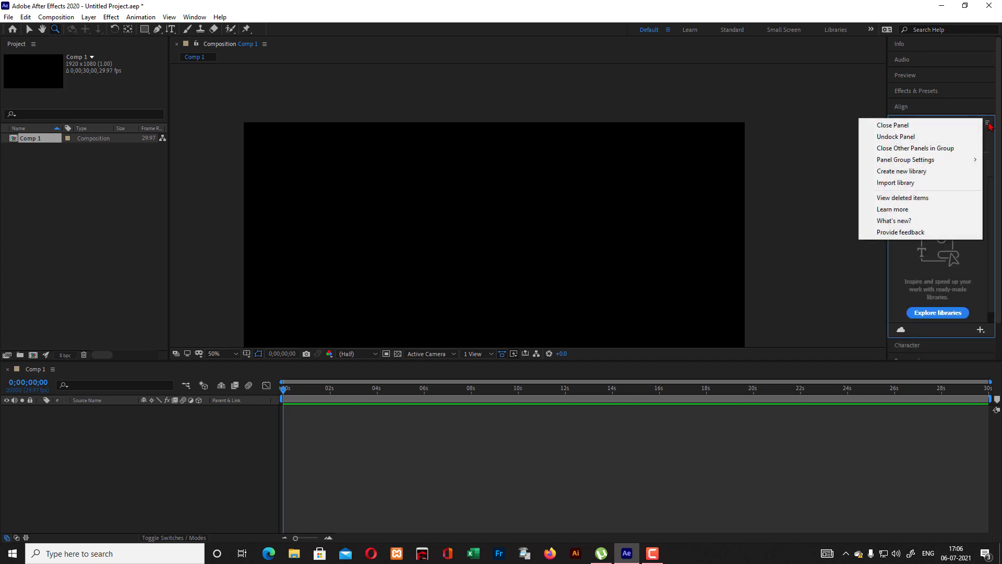
pyautogui.click(892, 125)
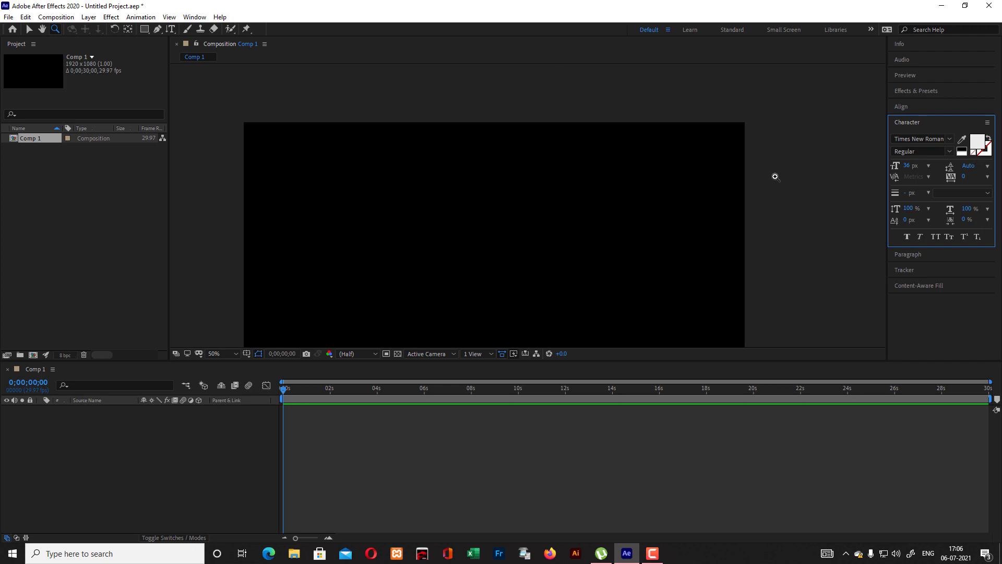
# Review the workspace order in Window > Workspace > Edit Workspaces and confirm it unchanged.
pyautogui.click(203, 18)
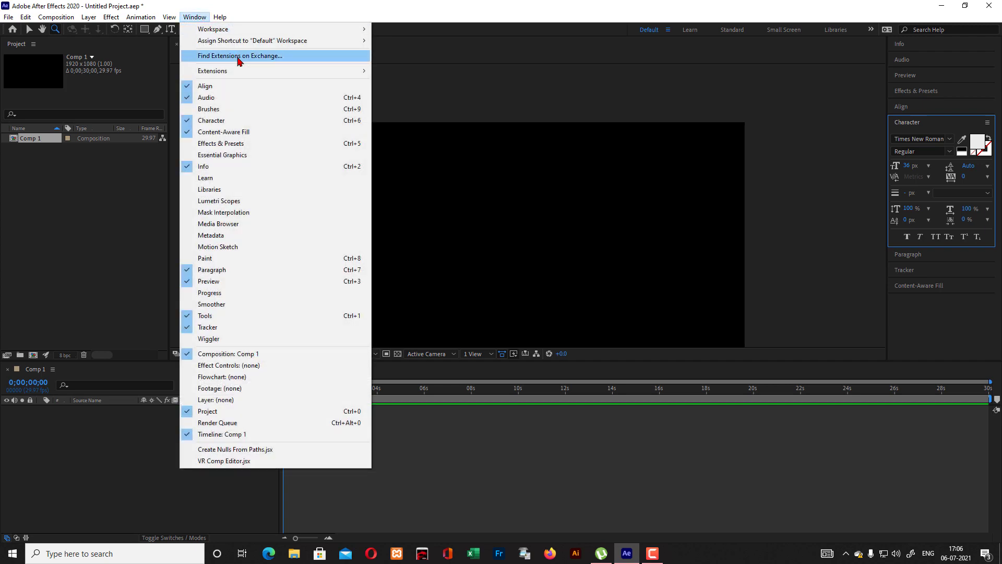
pyautogui.moveTo(235, 29)
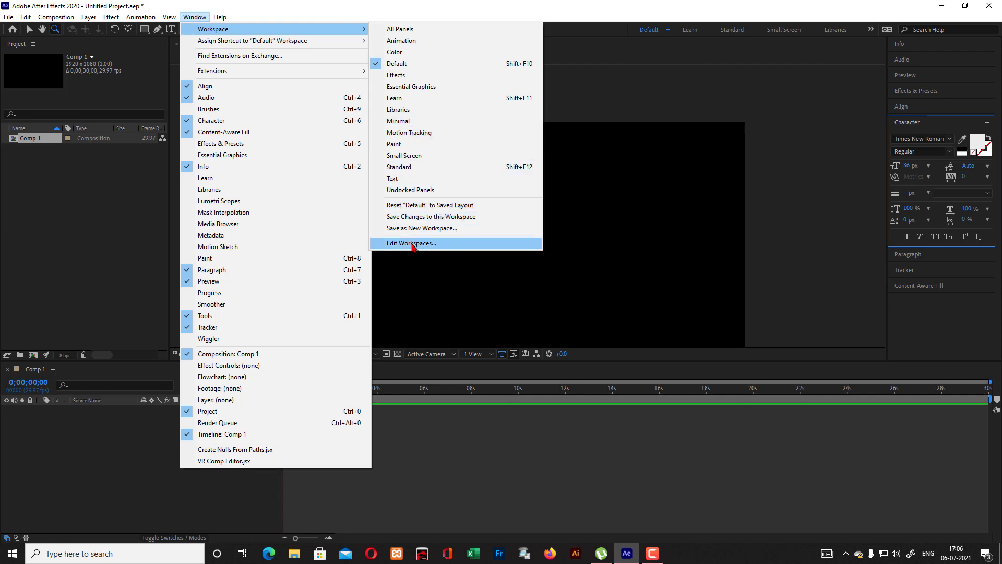
pyautogui.click(413, 244)
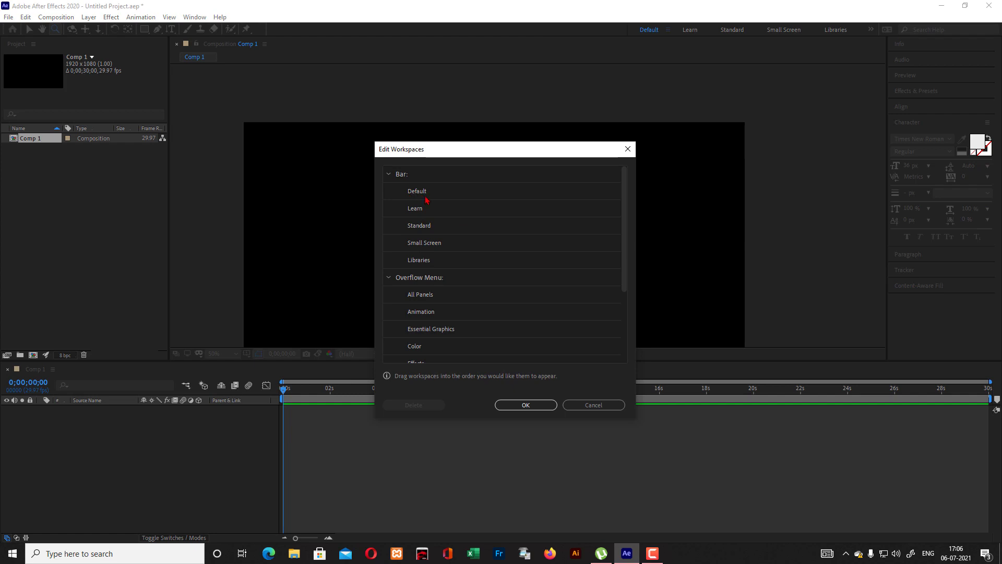
pyautogui.click(527, 405)
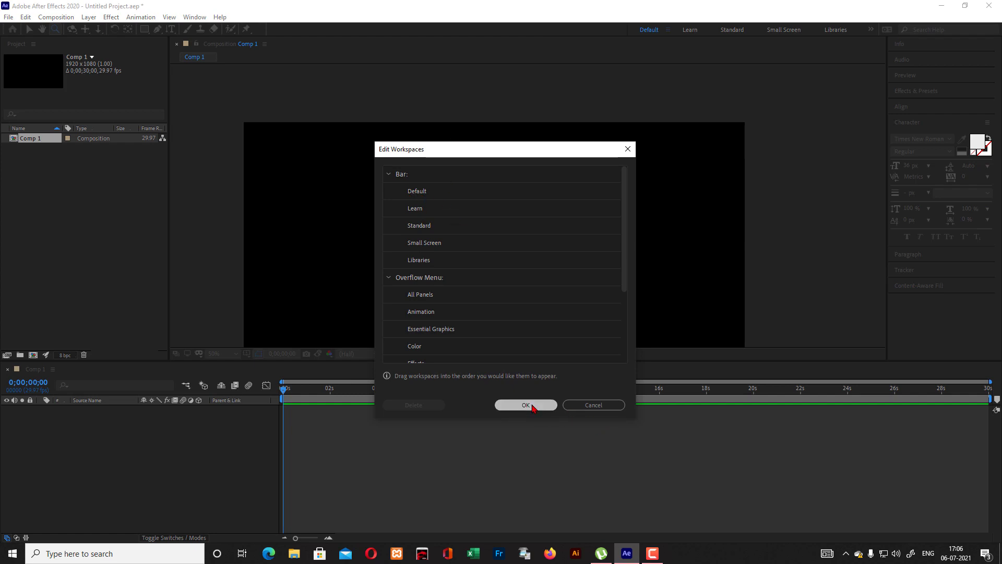
# Open the Adobe Color Themes extension from Window > Extensions.
pyautogui.click(194, 17)
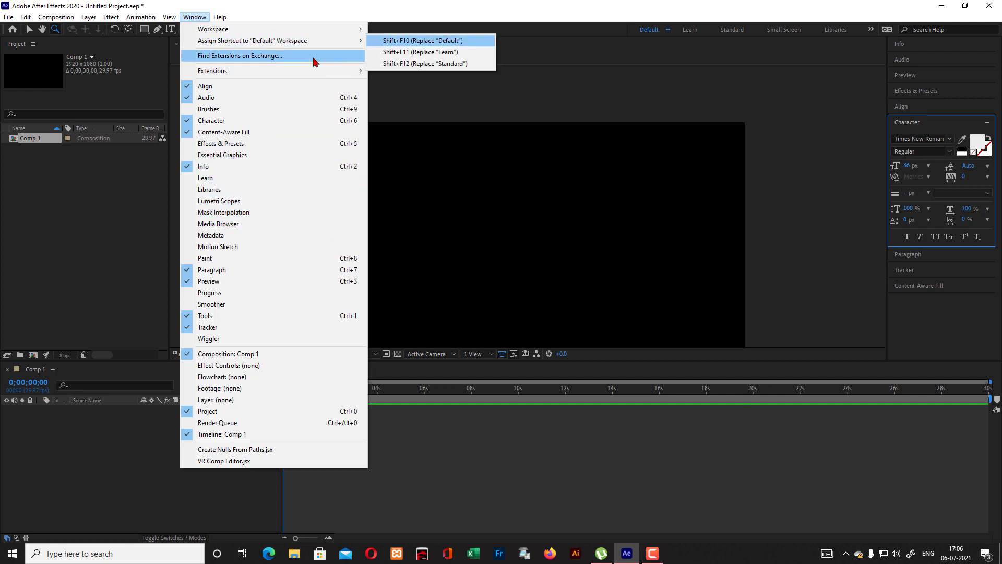
pyautogui.moveTo(238, 74)
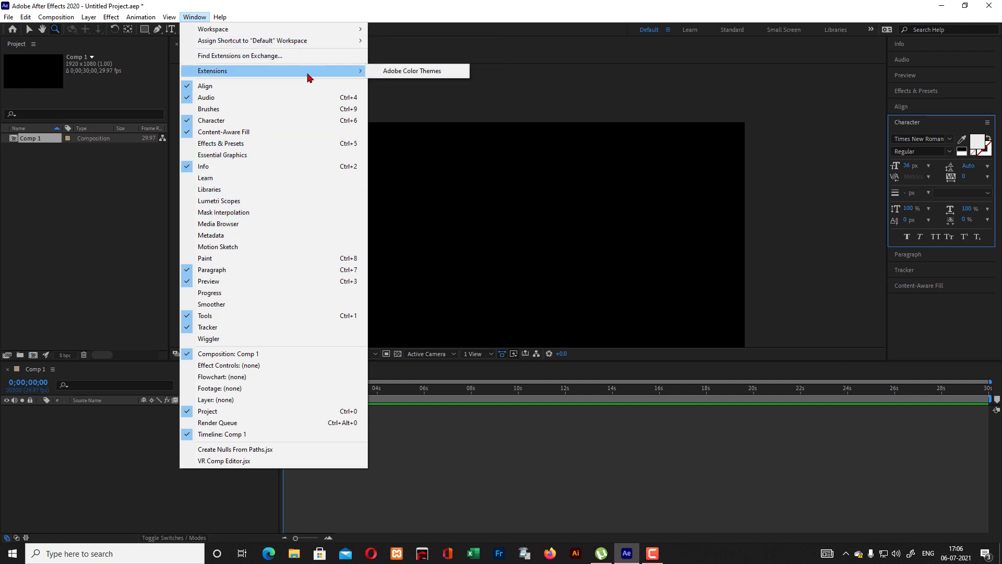
pyautogui.click(404, 77)
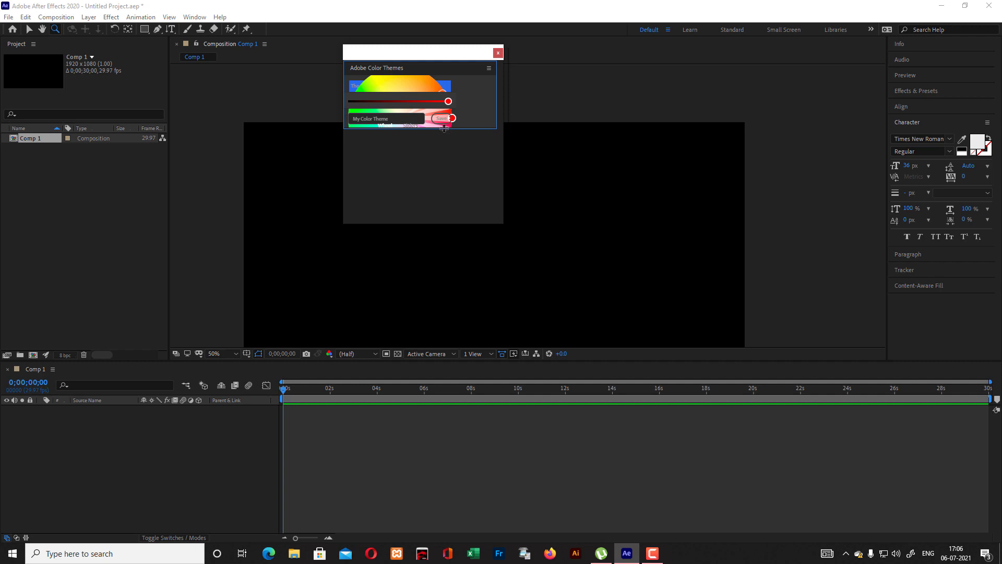
# Make the floating Color Themes panel taller, move it left, and close it.
pyautogui.moveTo(444, 128); pyautogui.dragTo(452, 230)
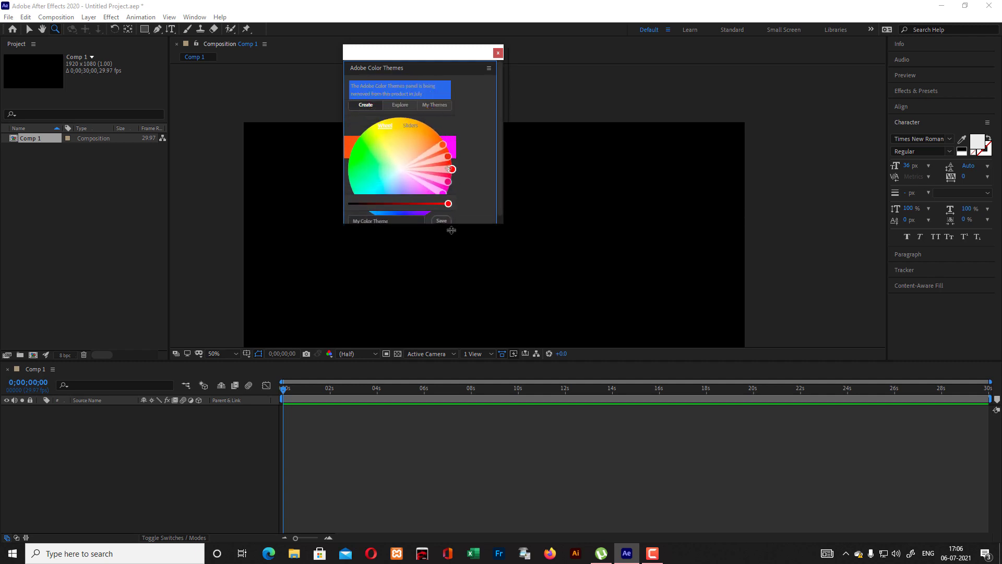
pyautogui.moveTo(454, 52); pyautogui.dragTo(221, 72)
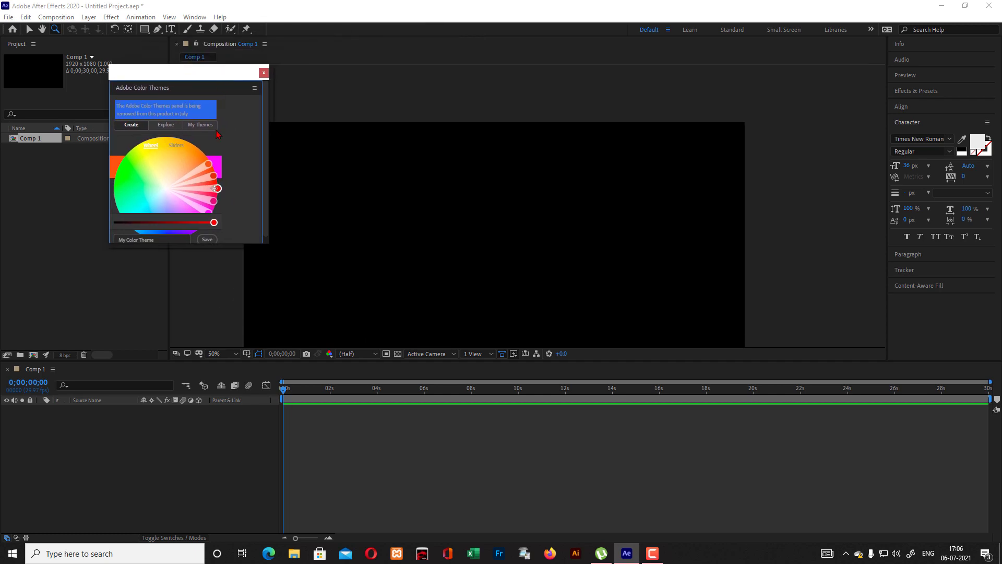
pyautogui.click(264, 73)
pyautogui.click(195, 16)
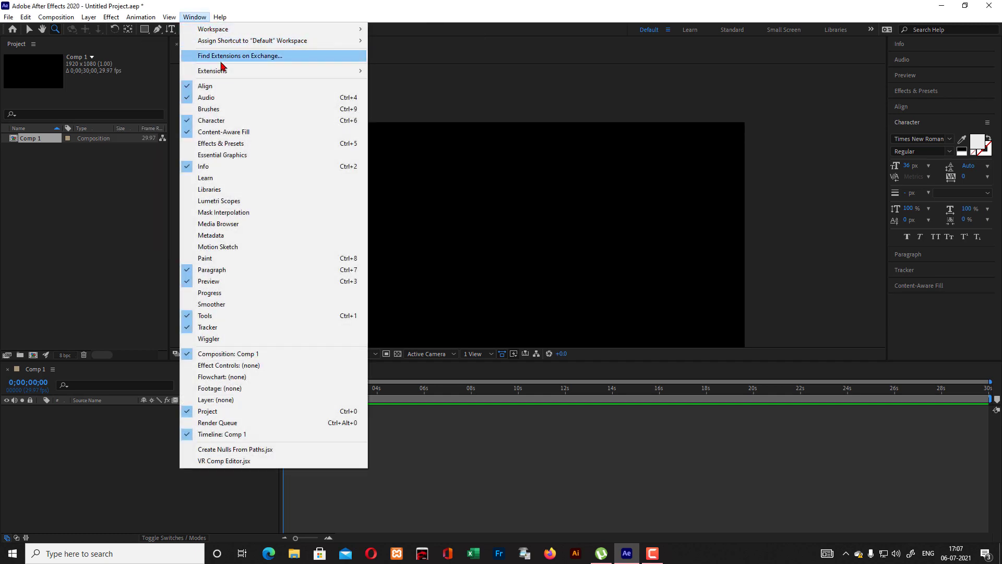
# Add the Brushes panel to the right-hand dock from the Window menu.
pyautogui.moveTo(224, 73)
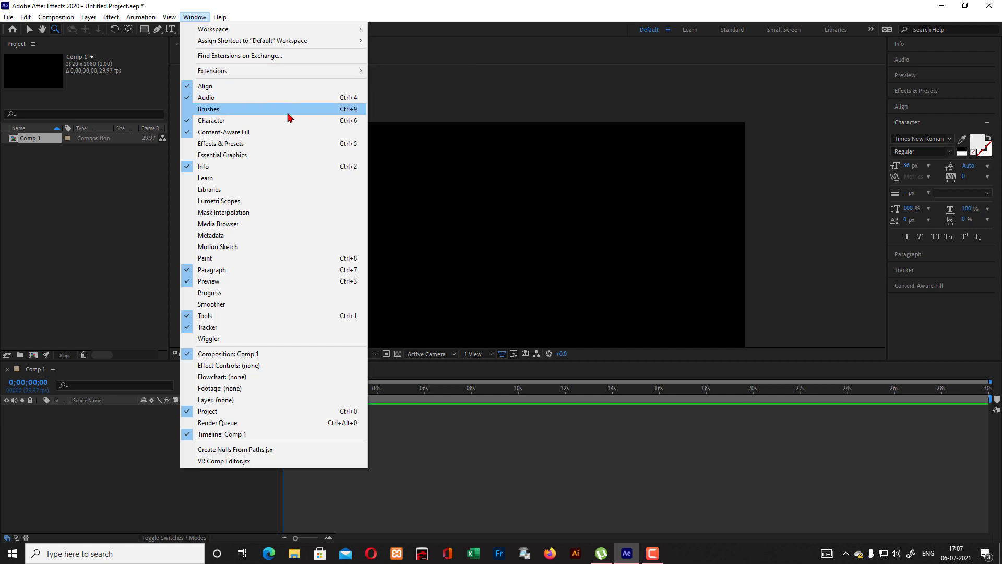
pyautogui.click(188, 110)
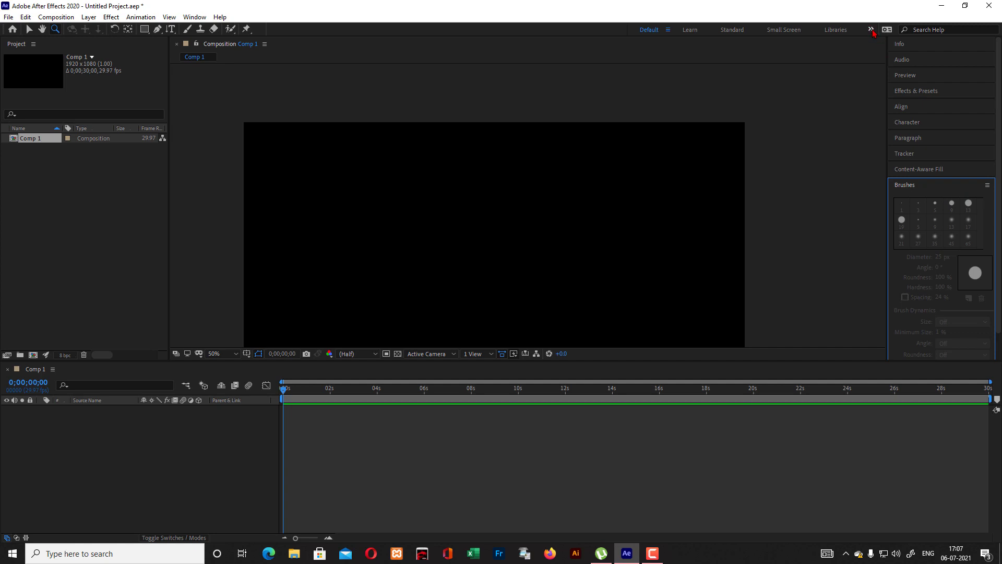
# Show the extra workspaces and the Sync Settings options, then dismiss them.
pyautogui.click(871, 30)
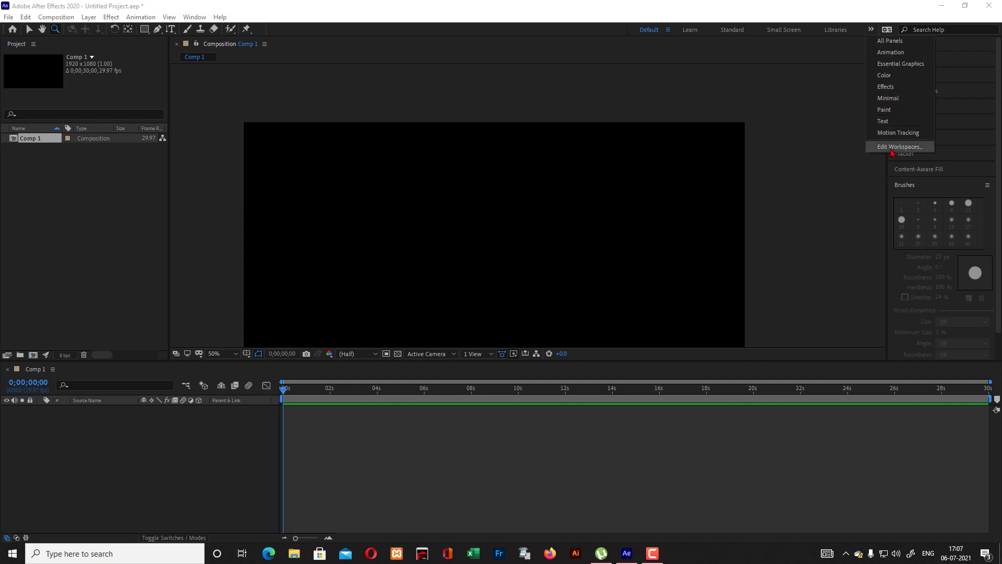
pyautogui.click(885, 30)
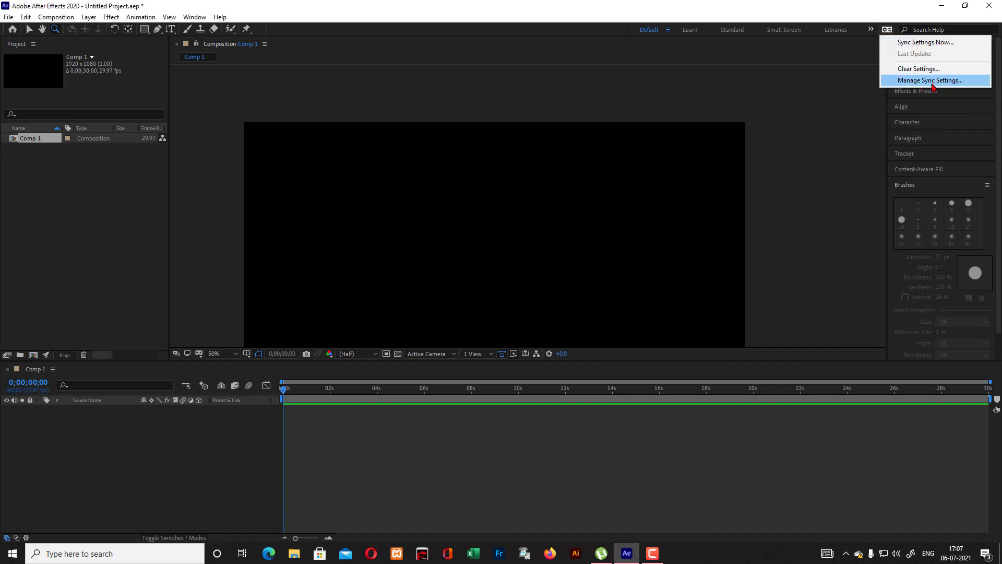
pyautogui.click(808, 158)
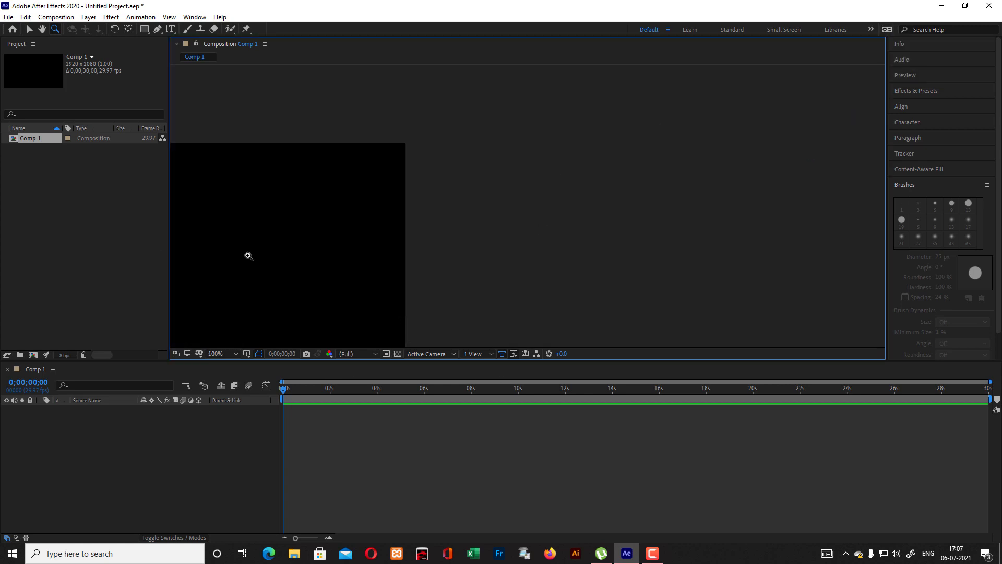
# Bring up the Workspace submenu under the Window menu.
pyautogui.click(224, 19)
pyautogui.moveTo(201, 18)
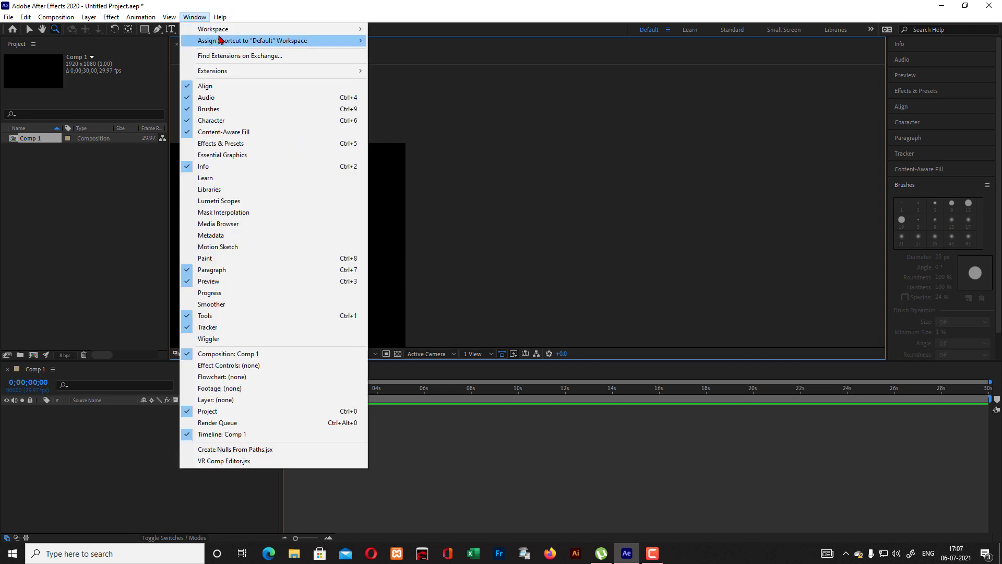
pyautogui.moveTo(222, 32)
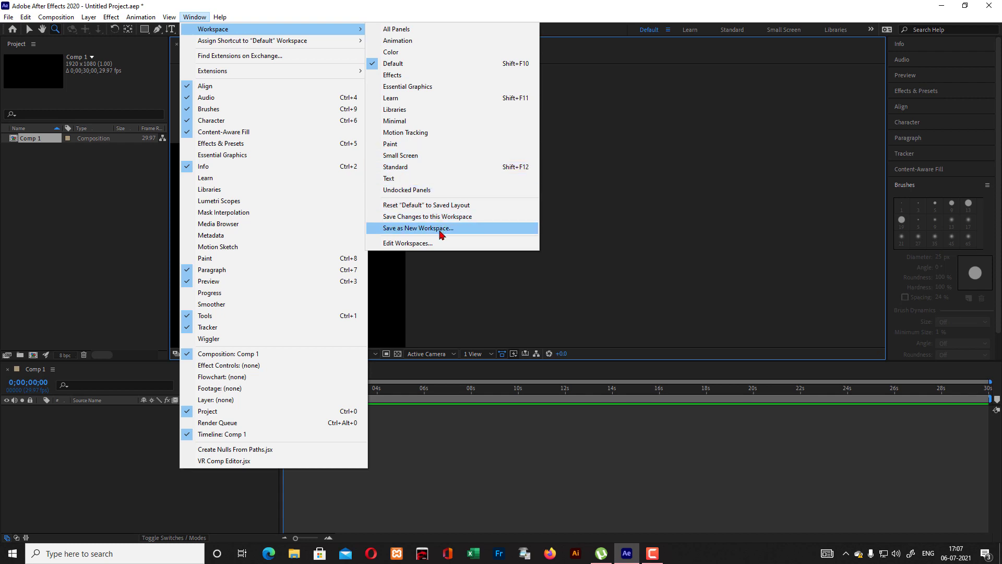
# Save the current layout as a new workspace named 'onlinelearningbox'.
pyautogui.click(439, 230)
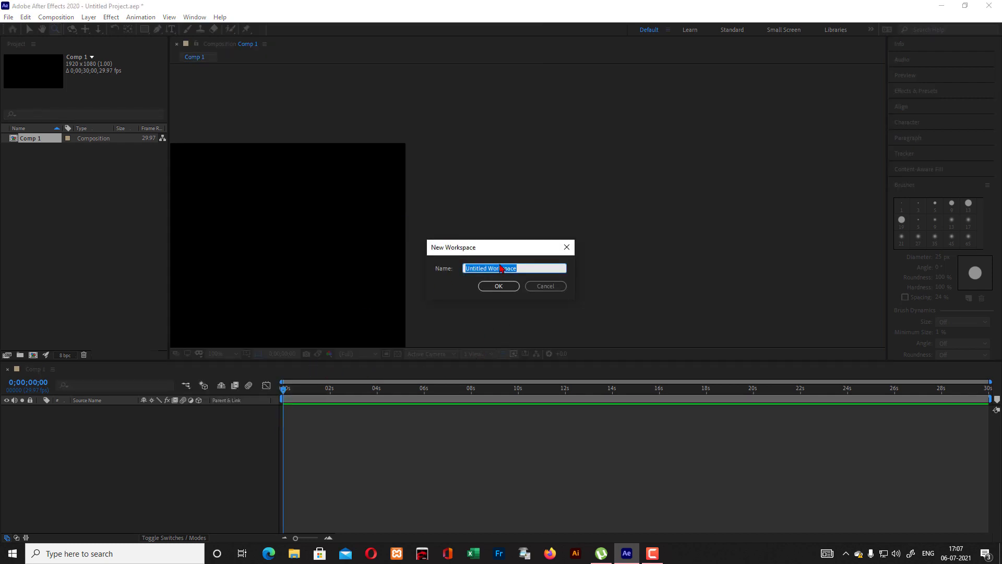
pyautogui.click(525, 268)
pyautogui.hotkey('ctrl', 'a')
pyautogui.write('o')
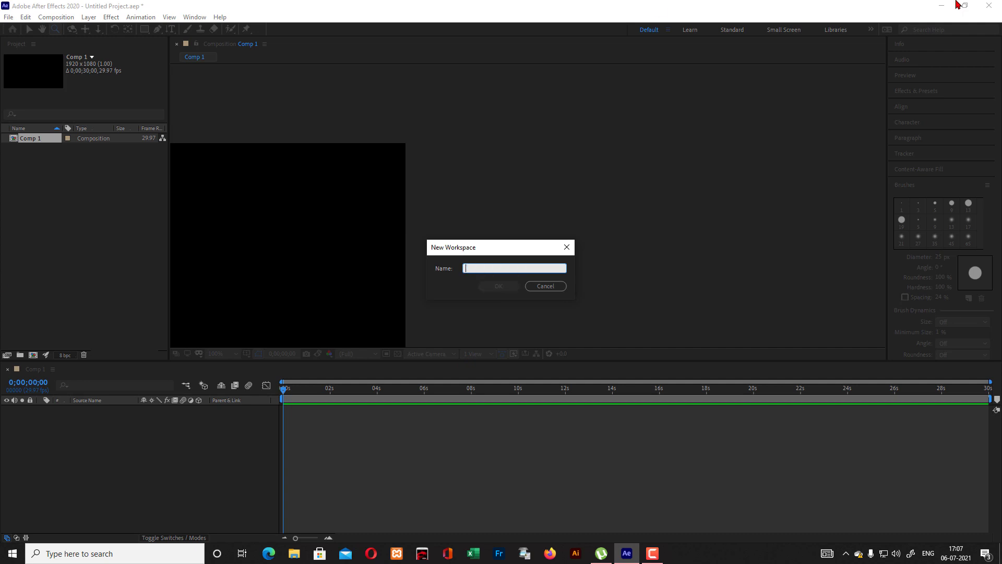
pyautogui.write('n')
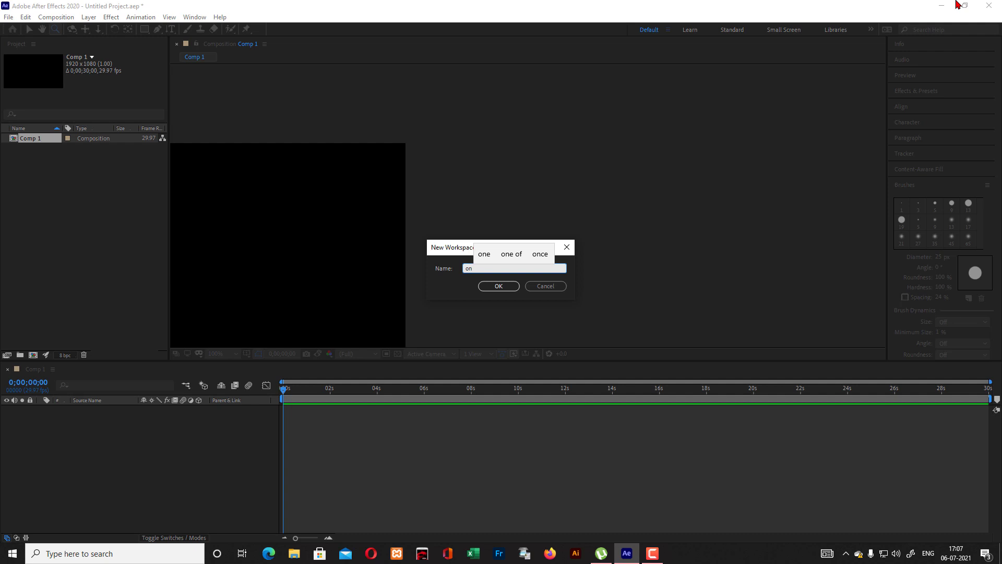
pyautogui.write('line')
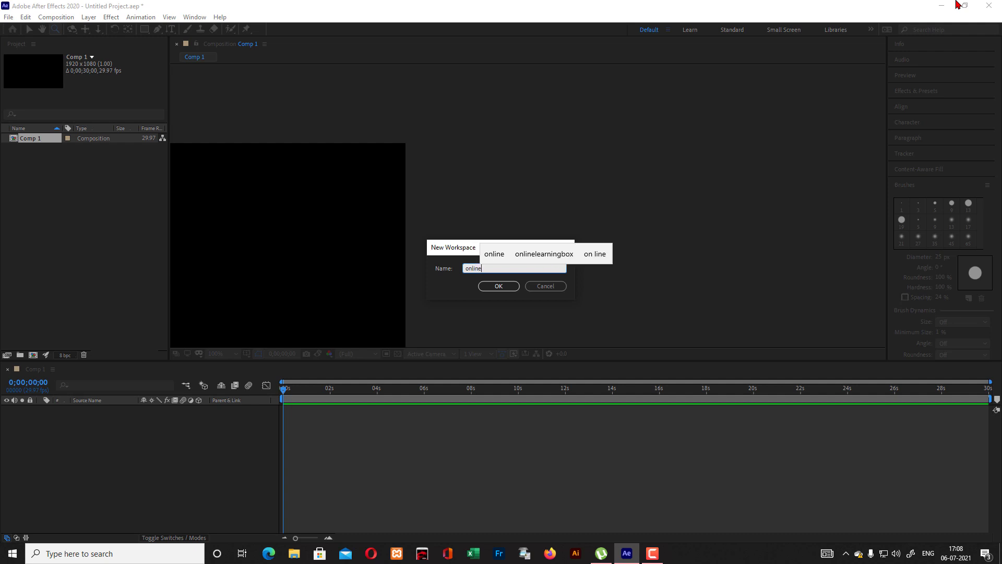
pyautogui.write('learningbo')
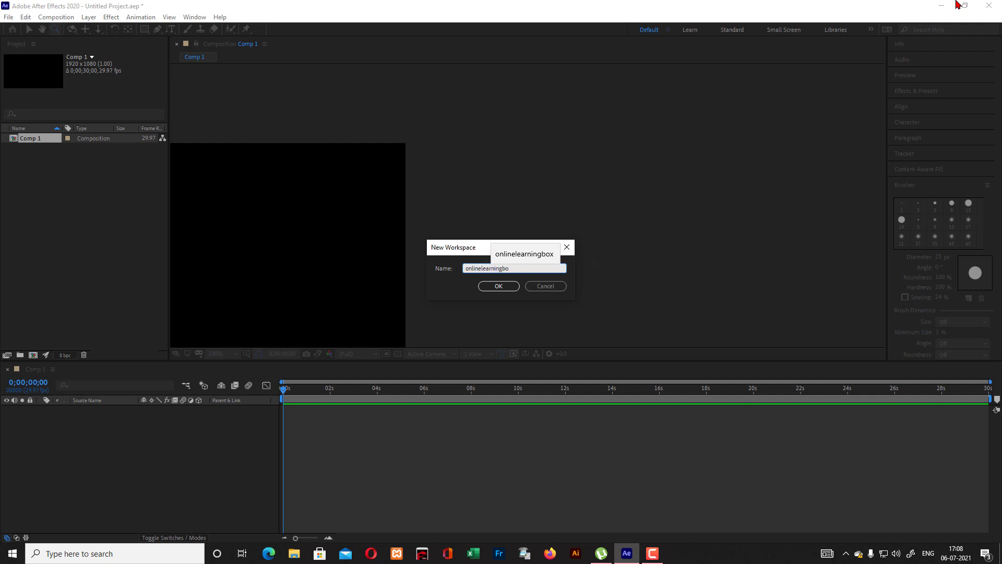
pyautogui.write('x')
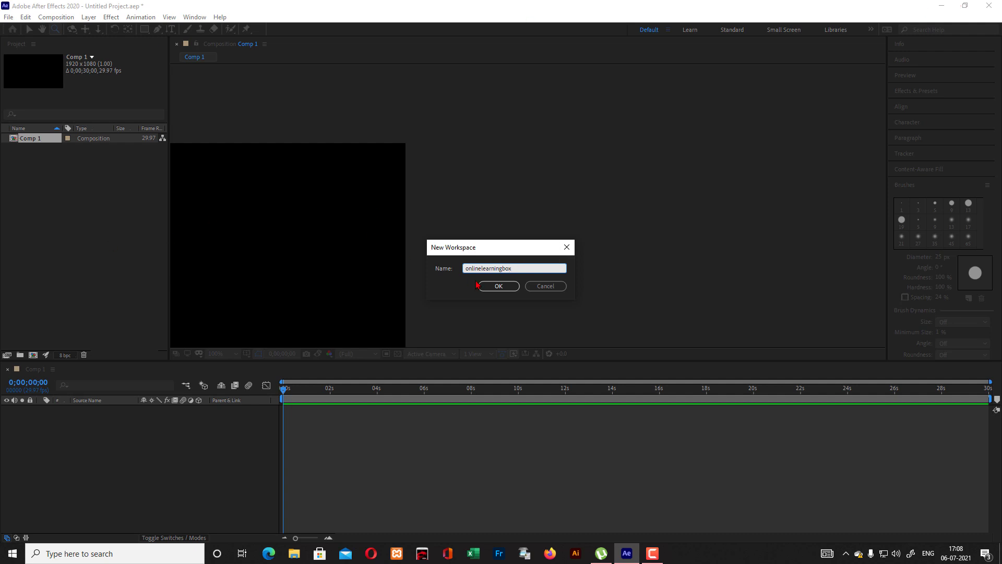
pyautogui.click(498, 285)
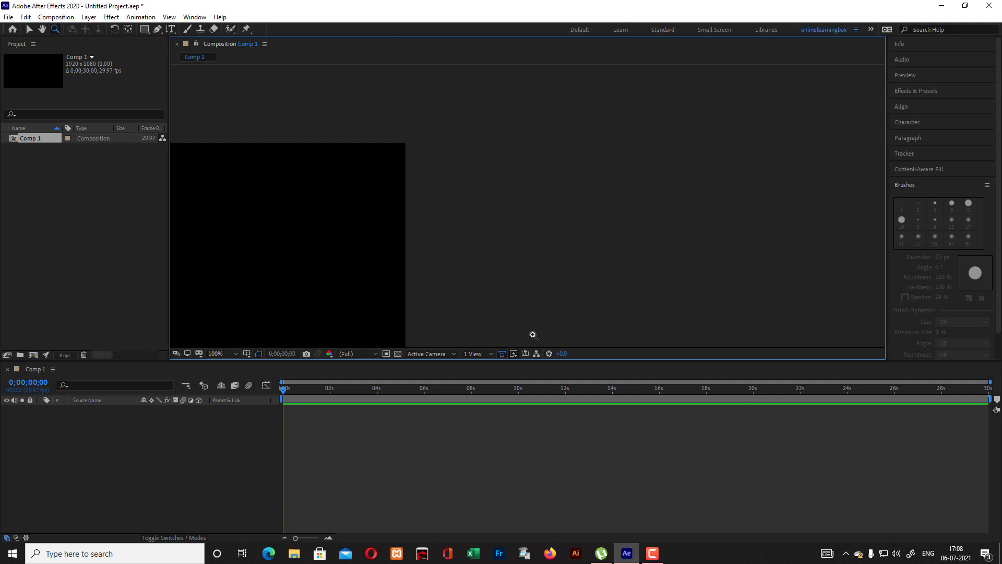
# Pan the comp into the viewer with the Hand tool, then scroll-zoom with the Zoom tool.
pyautogui.click(42, 29)
pyautogui.moveTo(246, 230)
pyautogui.mouseDown()
pyautogui.moveTo(528, 228)
pyautogui.moveTo(599, 166)
pyautogui.mouseUp()
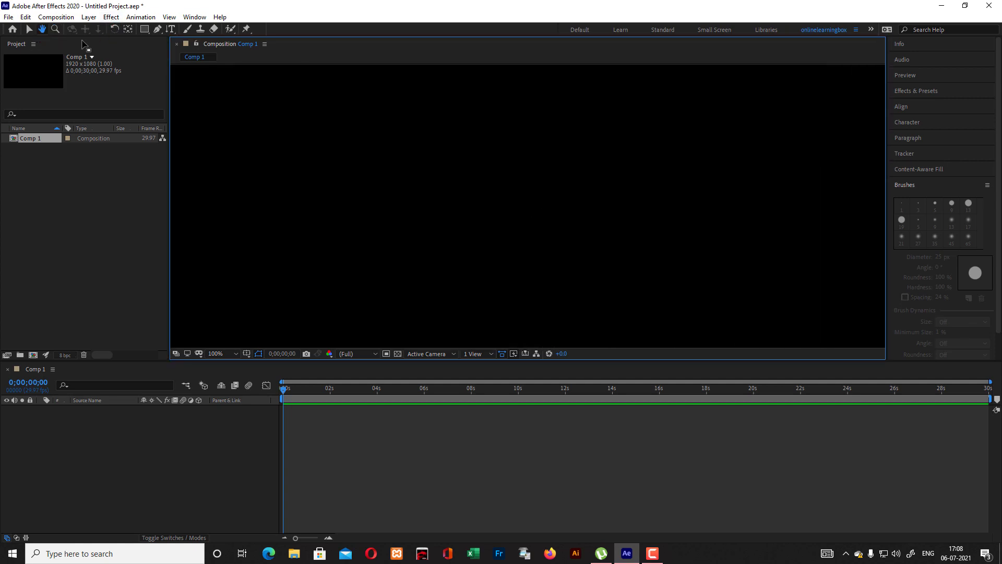
pyautogui.click(54, 30)
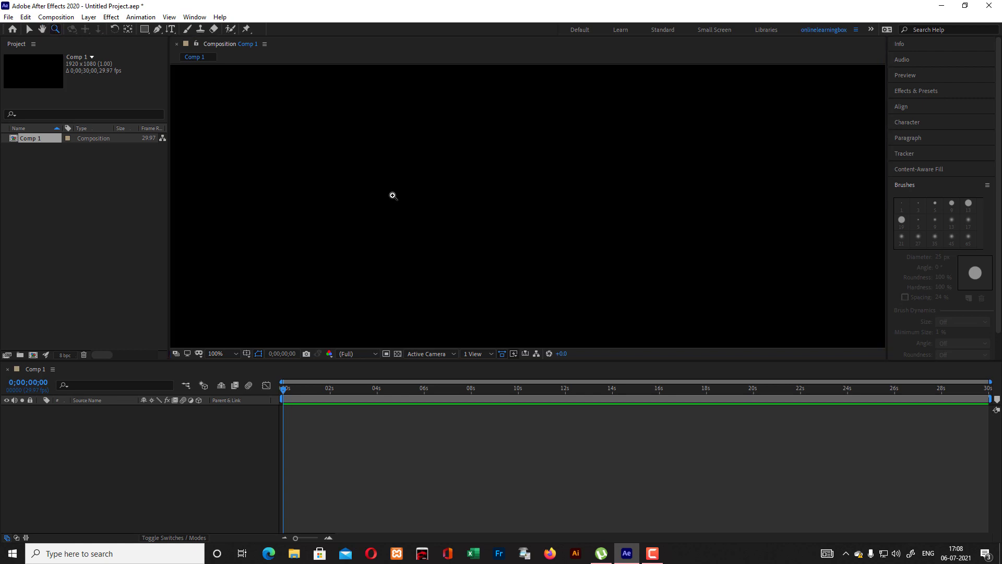
pyautogui.scroll(-4, 393, 196)
pyautogui.scroll(2, 393, 196)
pyautogui.scroll(2, 772, 203)
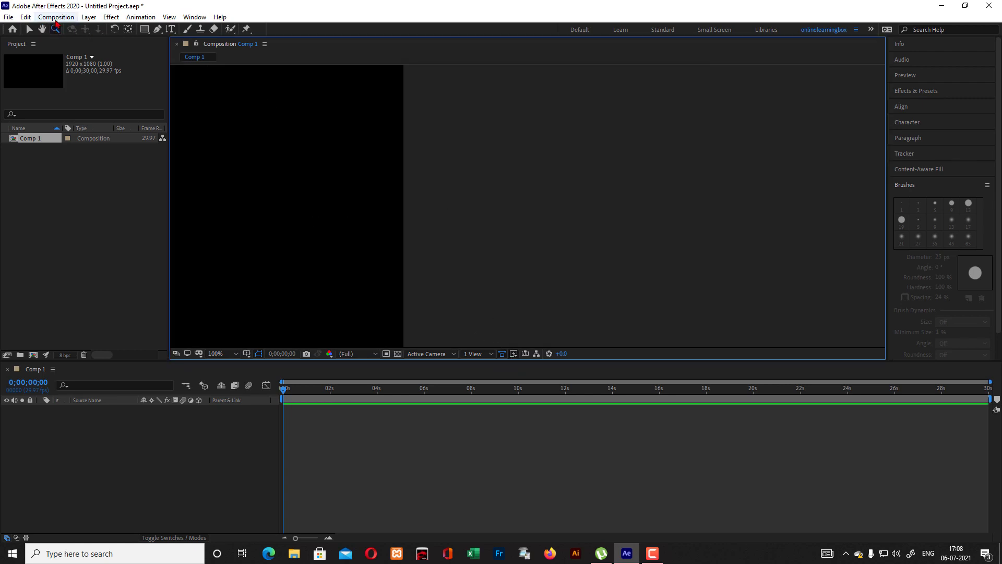
# Zoom out to 6.25%, back in to 25%, and drag the comp frame to the centre.
pyautogui.press('h')
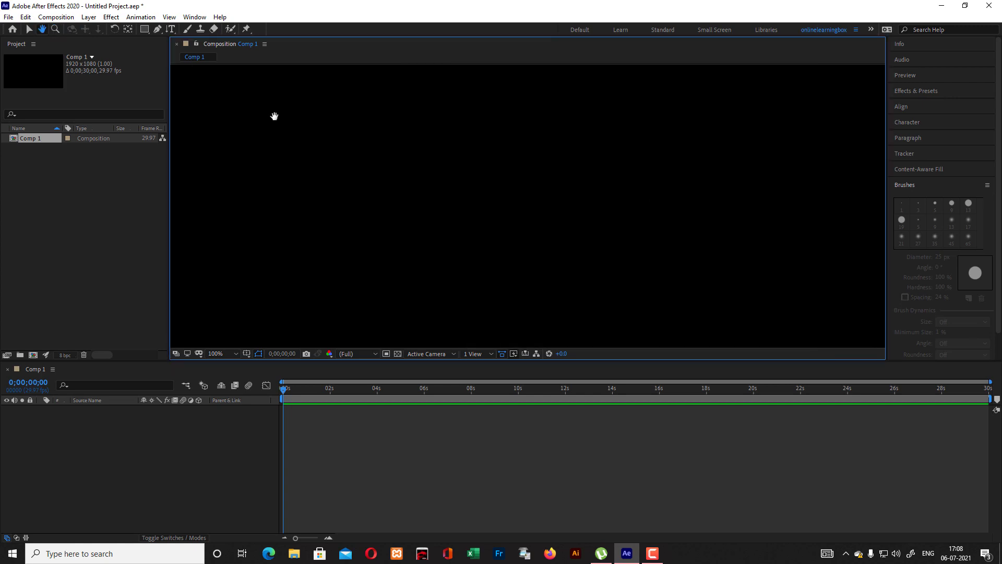
pyautogui.click(55, 29)
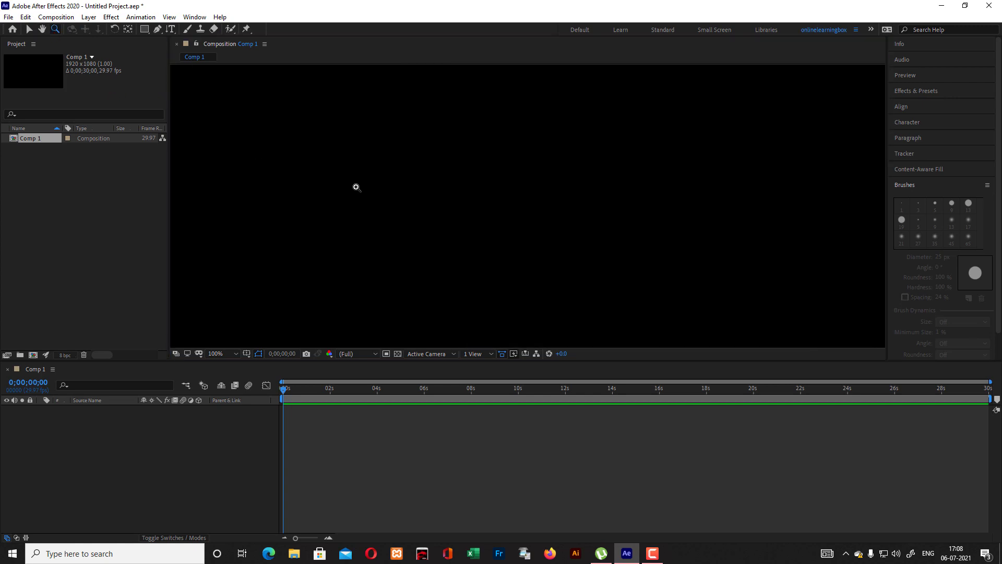
pyautogui.press(',')
pyautogui.press(',')
pyautogui.press(',')
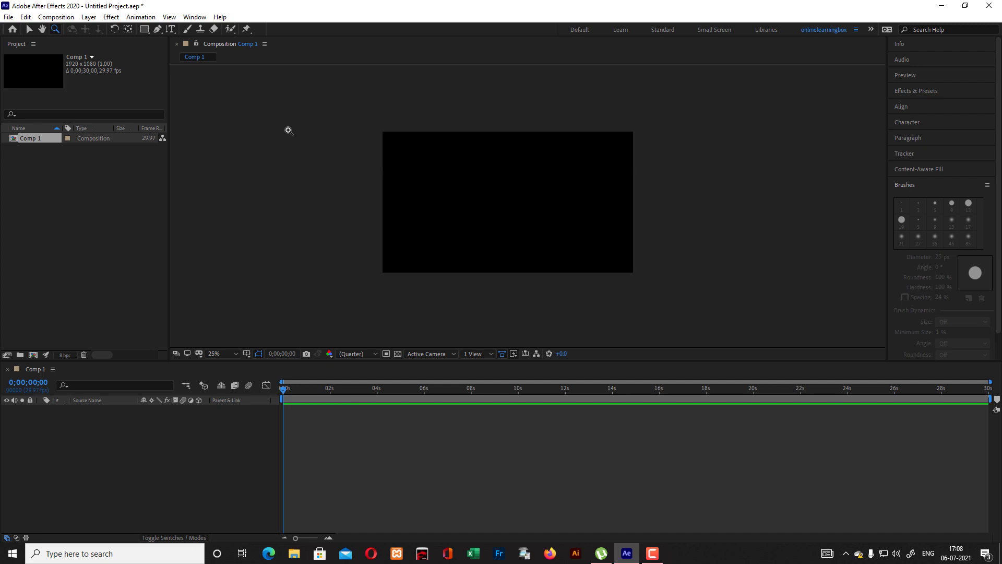
pyautogui.keyDown('alt'); pyautogui.click(288, 130); pyautogui.keyUp('alt')
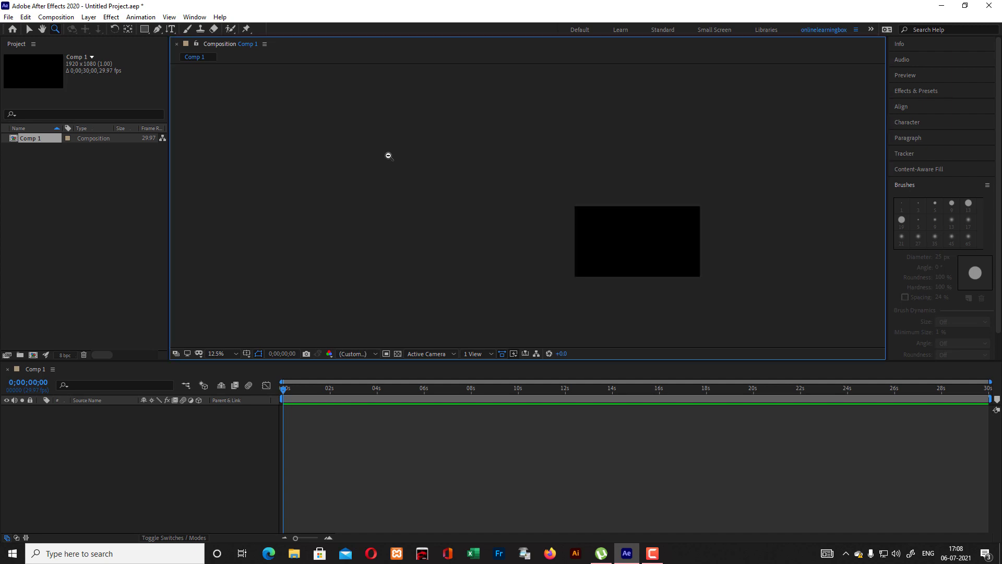
pyautogui.keyDown('alt'); pyautogui.click(673, 237); pyautogui.keyUp('alt')
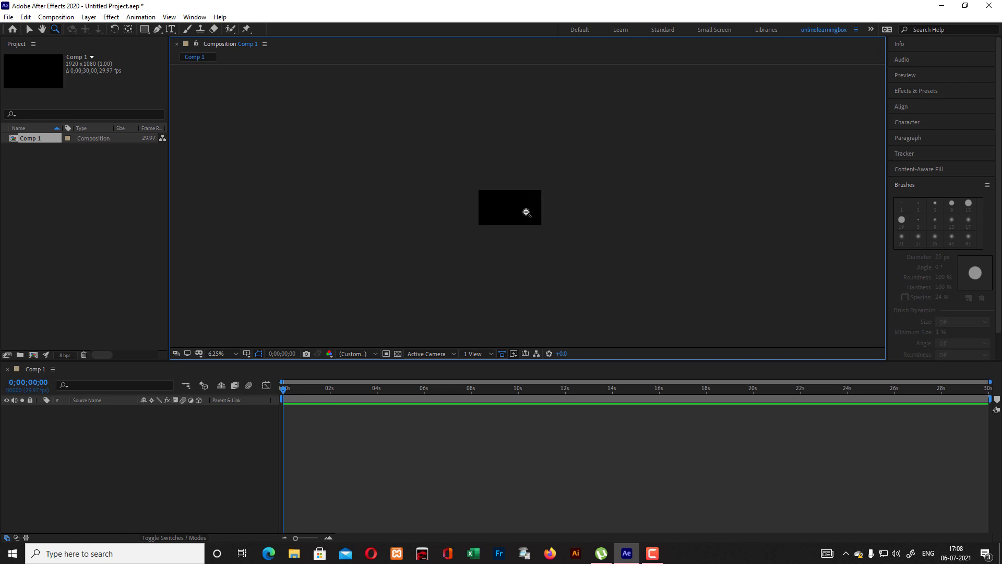
pyautogui.click(527, 212)
pyautogui.click(524, 210)
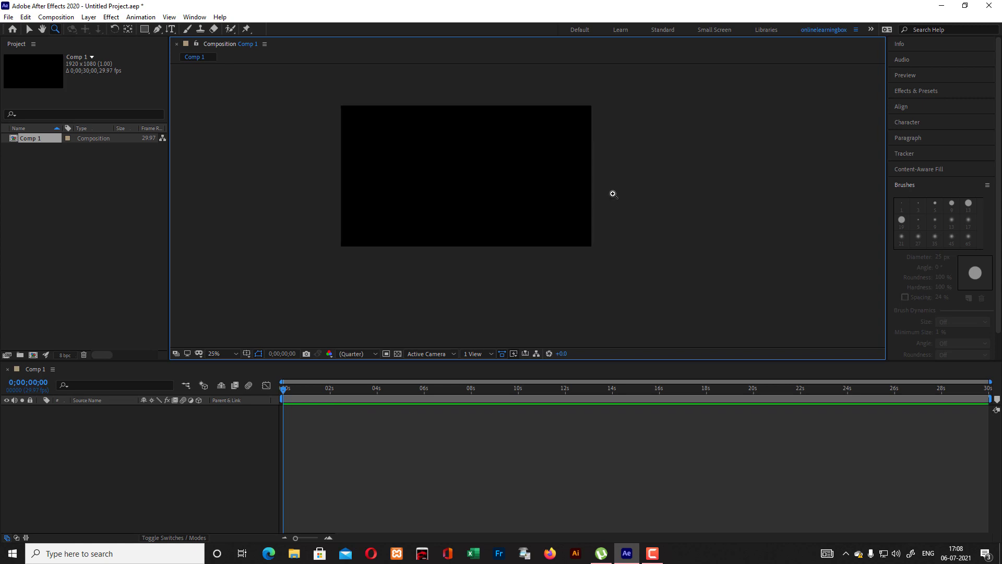
pyautogui.click(42, 29)
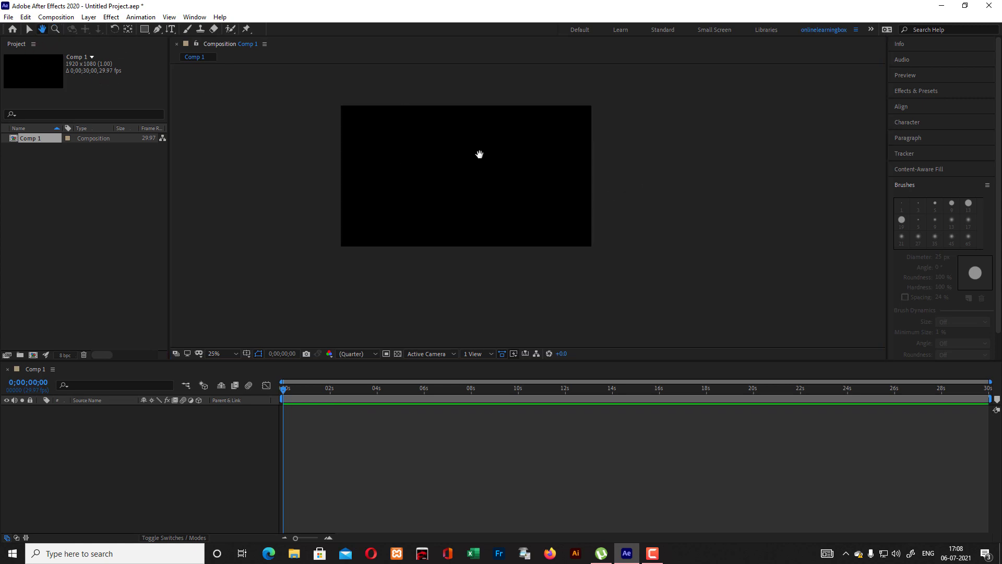
pyautogui.moveTo(531, 174)
pyautogui.mouseDown()
pyautogui.moveTo(585, 181)
pyautogui.moveTo(521, 211)
pyautogui.mouseUp()
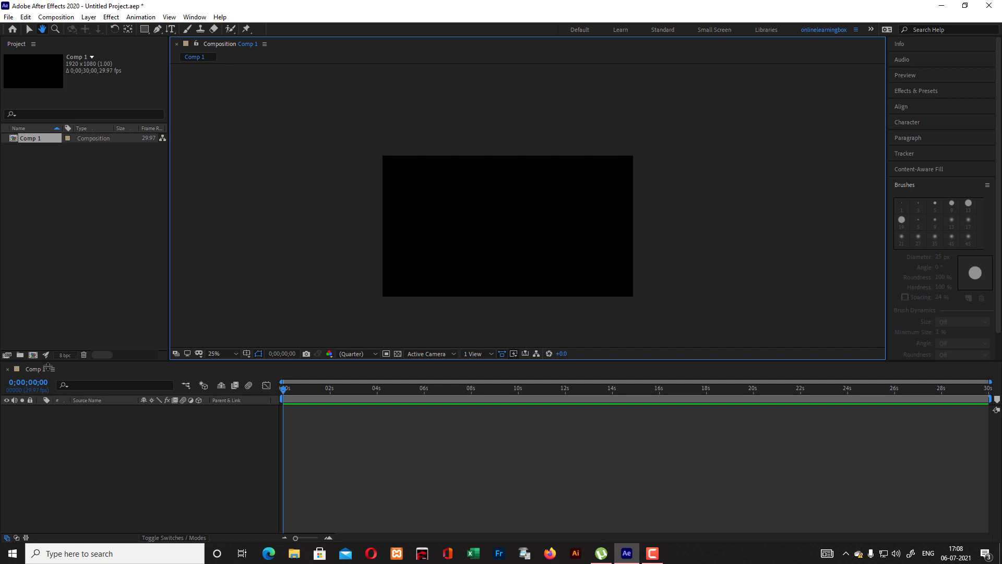
# Create a new 1920x1080, 29.97 fps, 30-second composition named '1st' beside Comp 1.
pyautogui.click(32, 355)
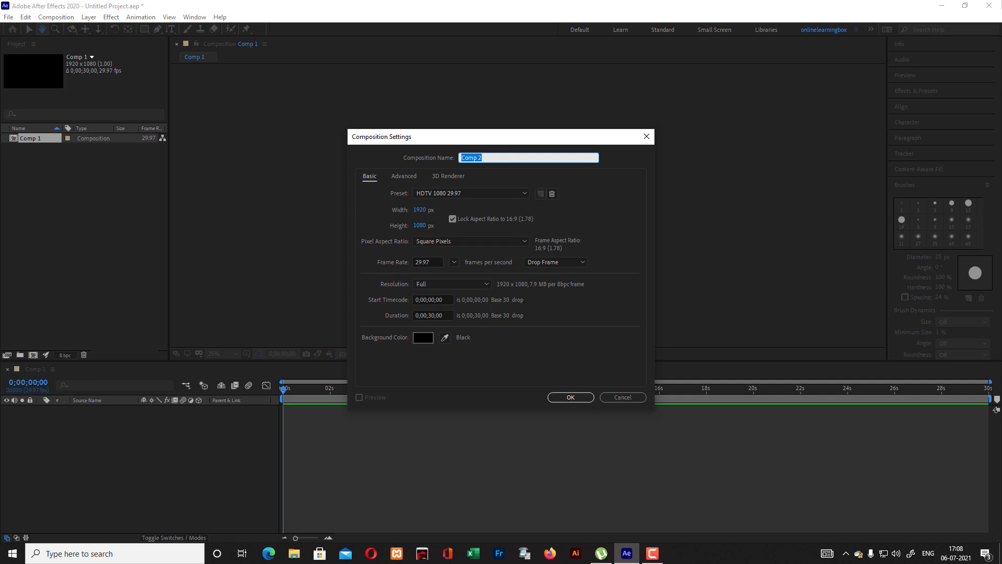
pyautogui.press('BackSpace')
pyautogui.write('dem')
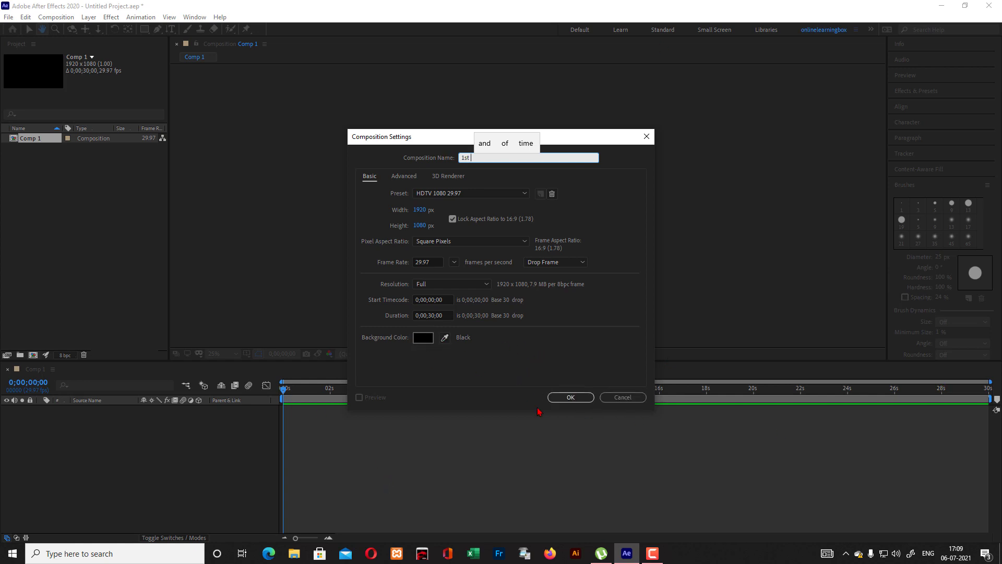
pyautogui.click(570, 397)
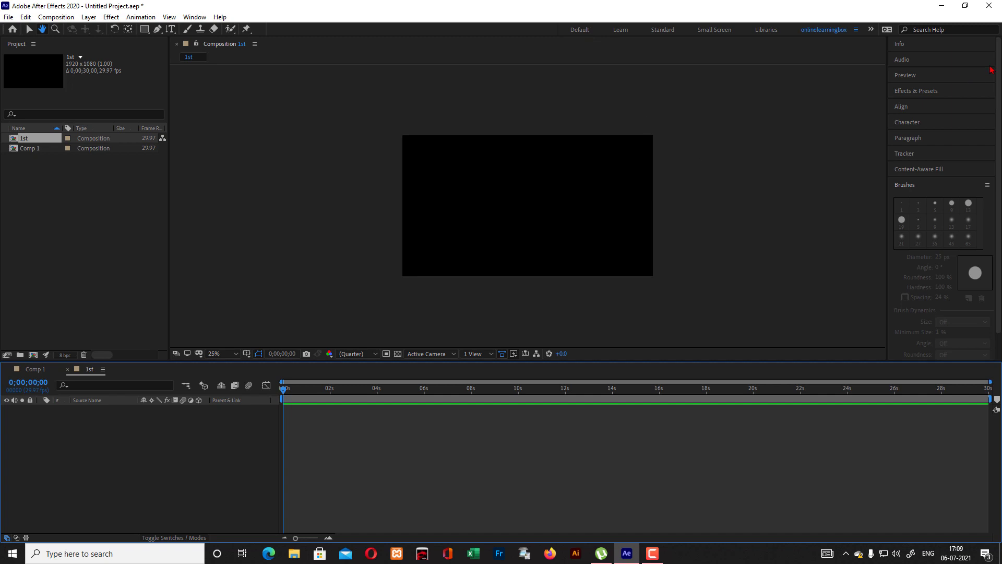
# Close the Info, Audio and Preview panels in the right-hand dock.
pyautogui.click(938, 46)
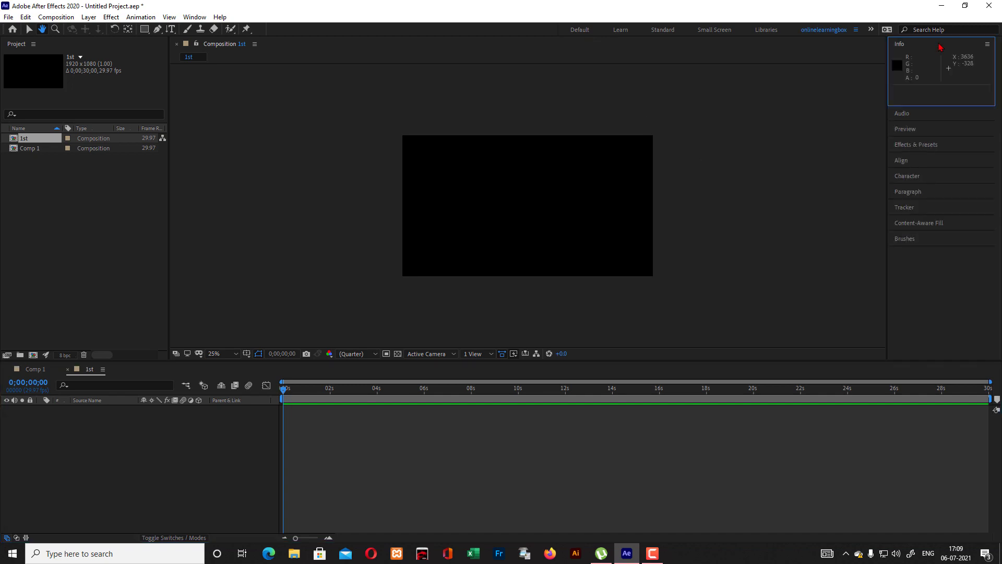
pyautogui.click(987, 44)
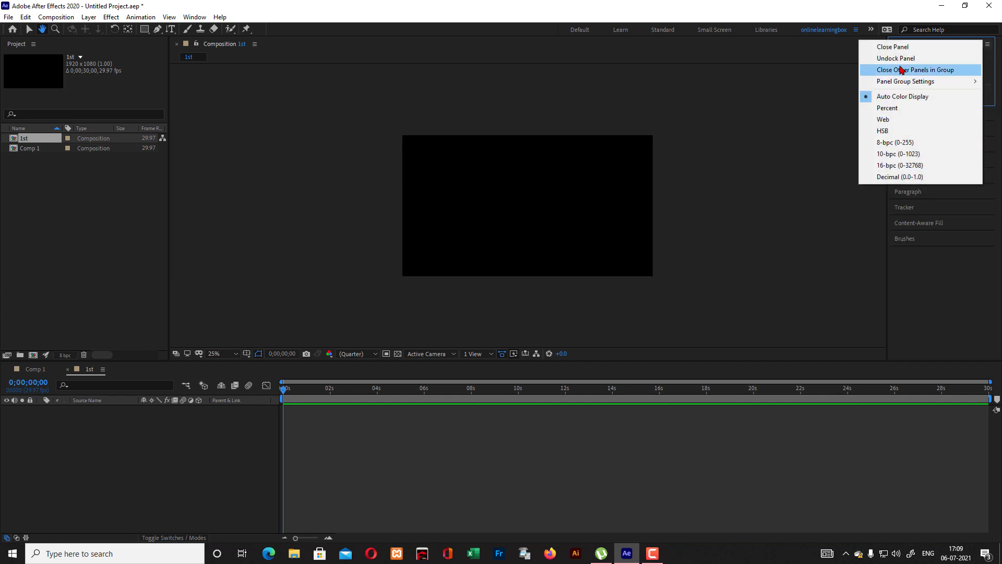
pyautogui.click(893, 46)
pyautogui.click(987, 43)
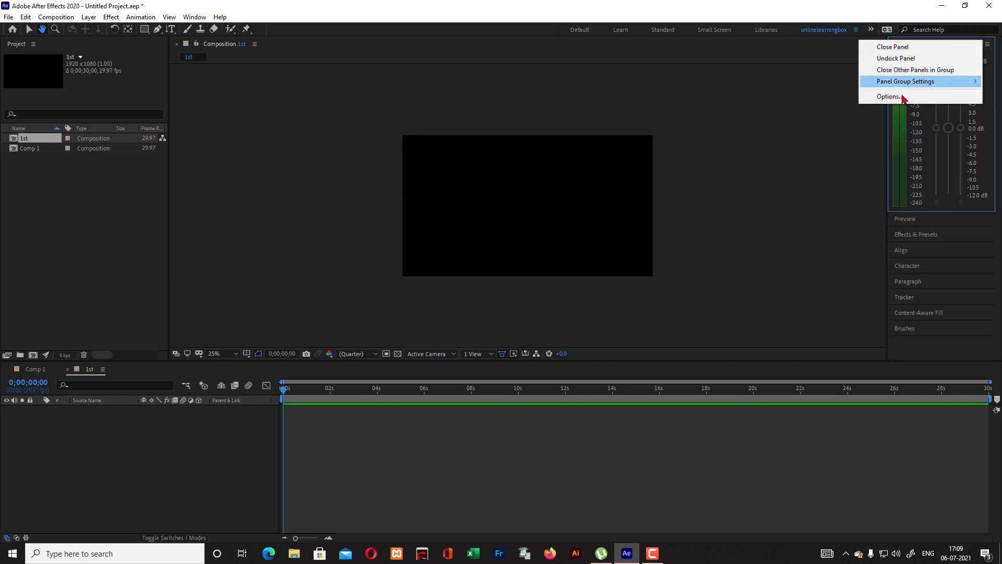
pyautogui.click(906, 46)
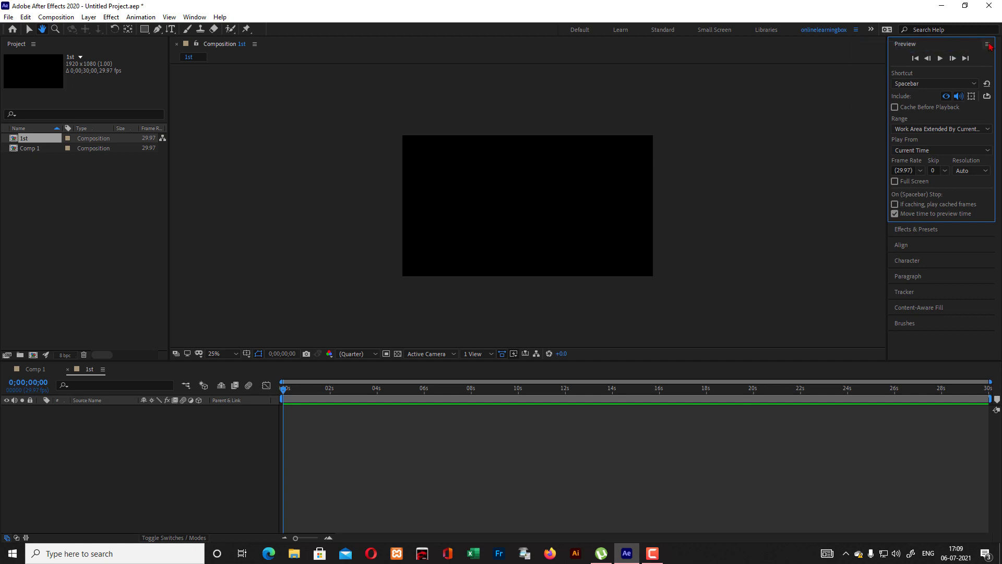
pyautogui.click(987, 44)
pyautogui.click(894, 47)
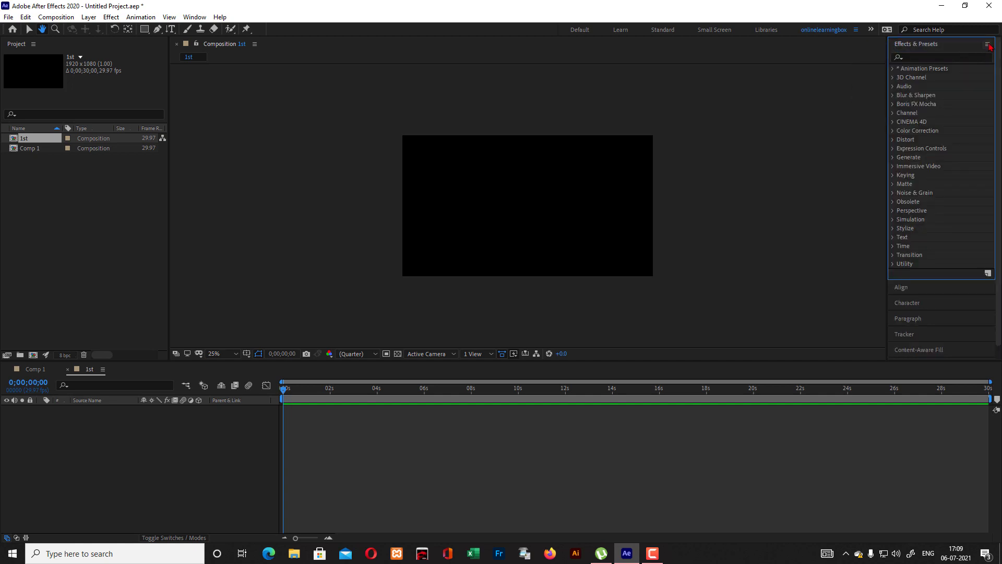
# Close the Effects & Presets, Align and Character panels so Paragraph tops the column.
pyautogui.click(988, 45)
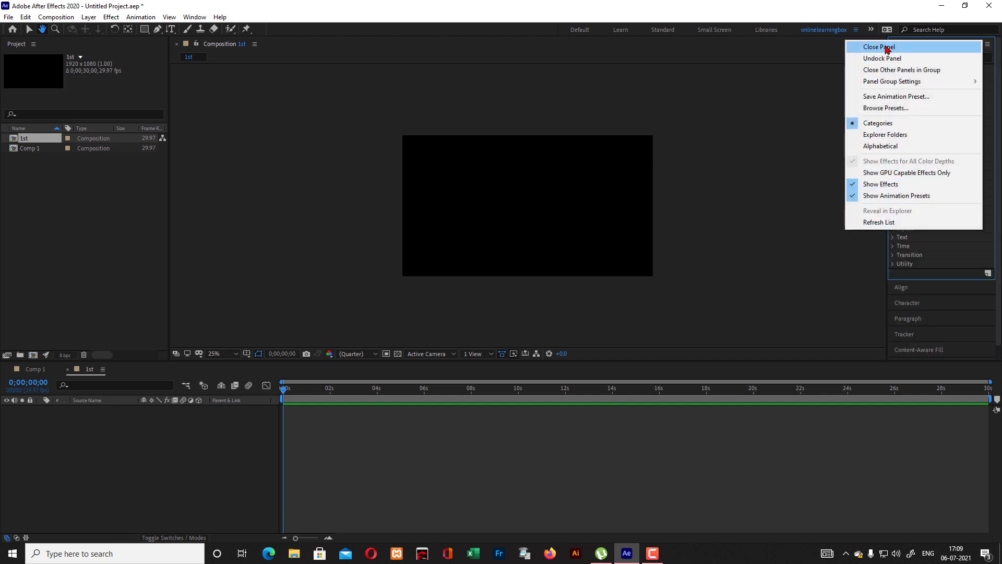
pyautogui.click(887, 50)
pyautogui.click(988, 45)
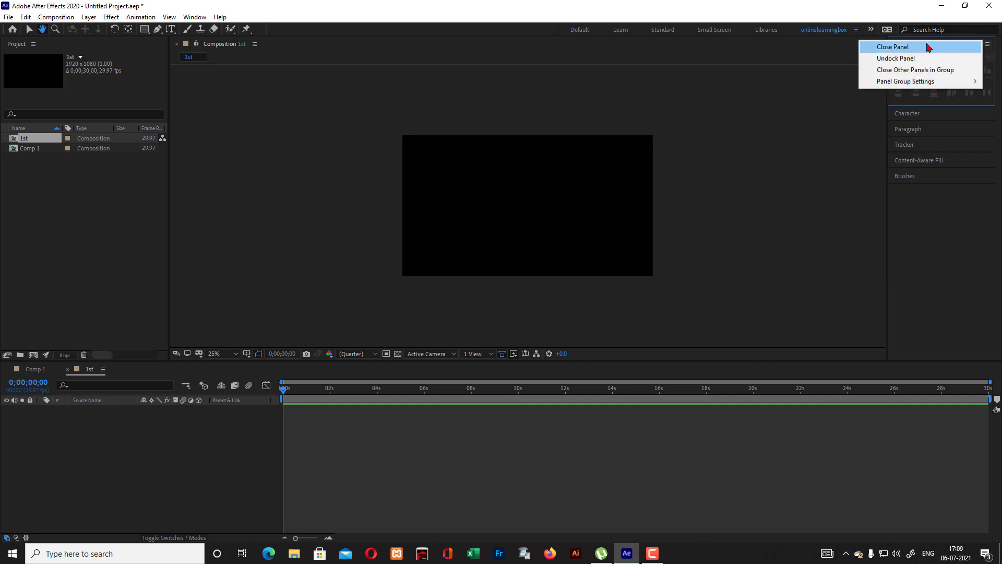
pyautogui.click(928, 47)
pyautogui.click(988, 45)
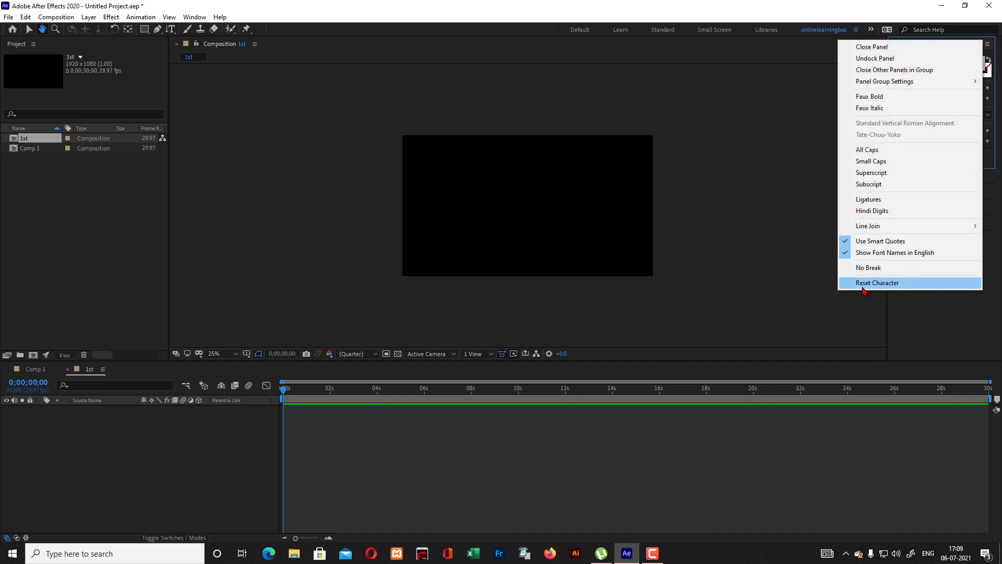
pyautogui.click(877, 47)
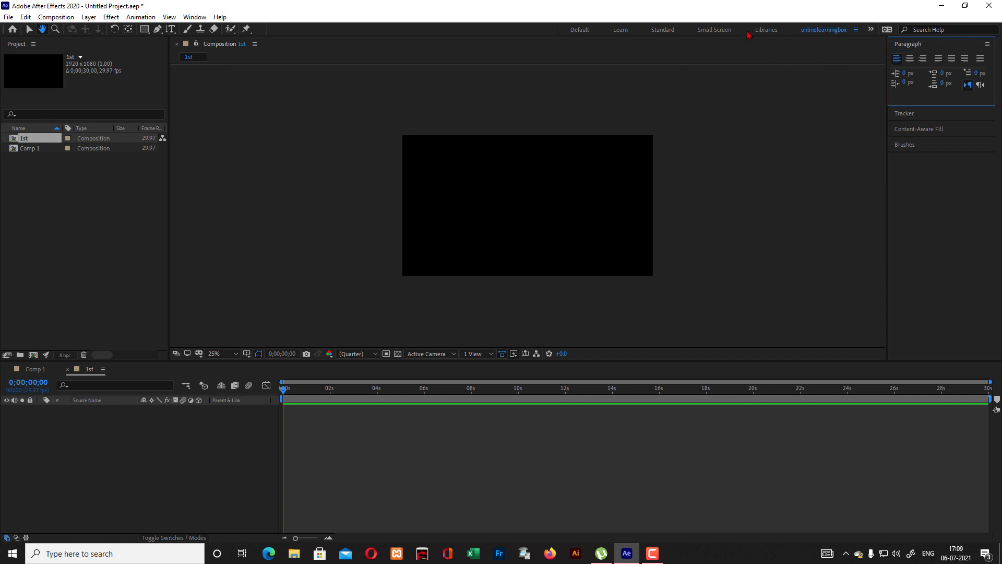
# Toggle twice between the Libraries and onlinelearningbox workspaces.
pyautogui.click(763, 30)
pyautogui.click(804, 30)
pyautogui.click(770, 34)
pyautogui.click(817, 29)
# Reopen the Align panel and show the Info panel from the Window menu.
pyautogui.click(195, 17)
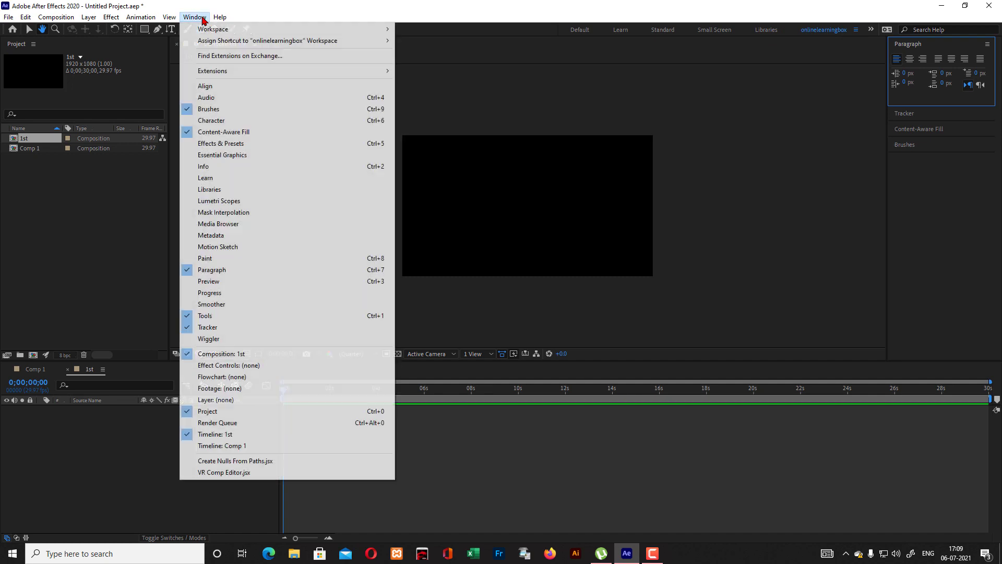
pyautogui.click(212, 86)
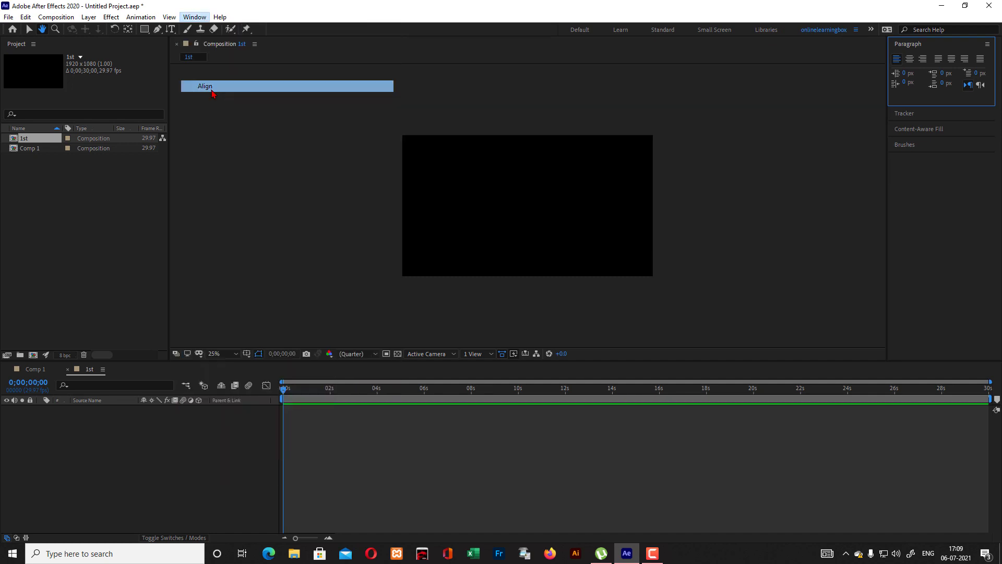
pyautogui.click(195, 17)
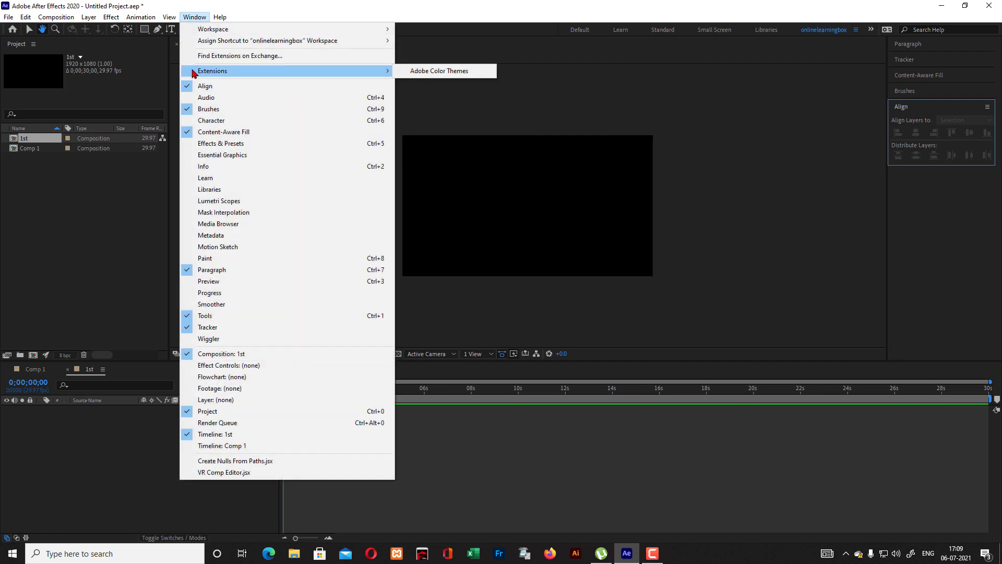
pyautogui.click(201, 166)
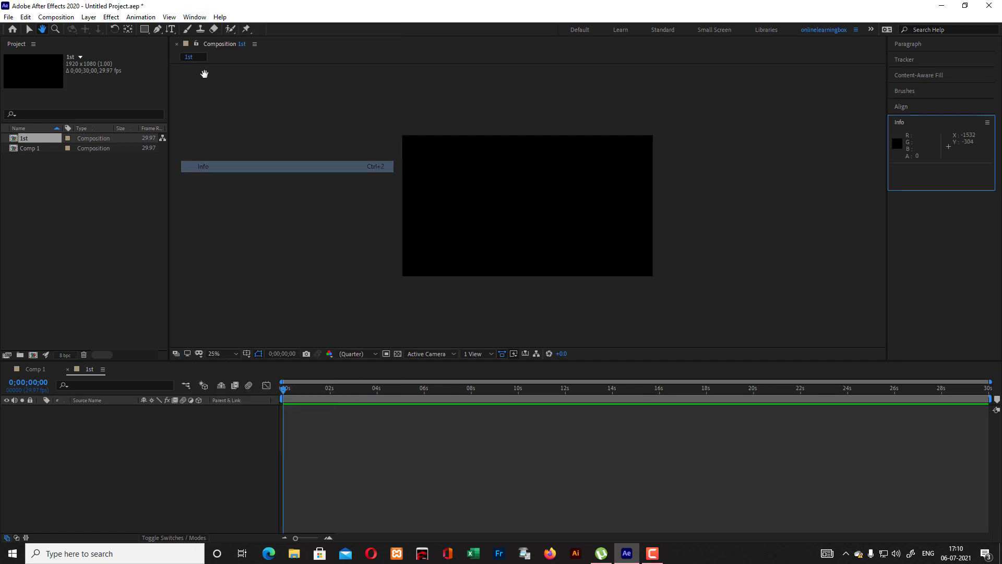
# Add the Essential Graphics and Libraries panels, then close Essential Graphics again.
pyautogui.click(195, 17)
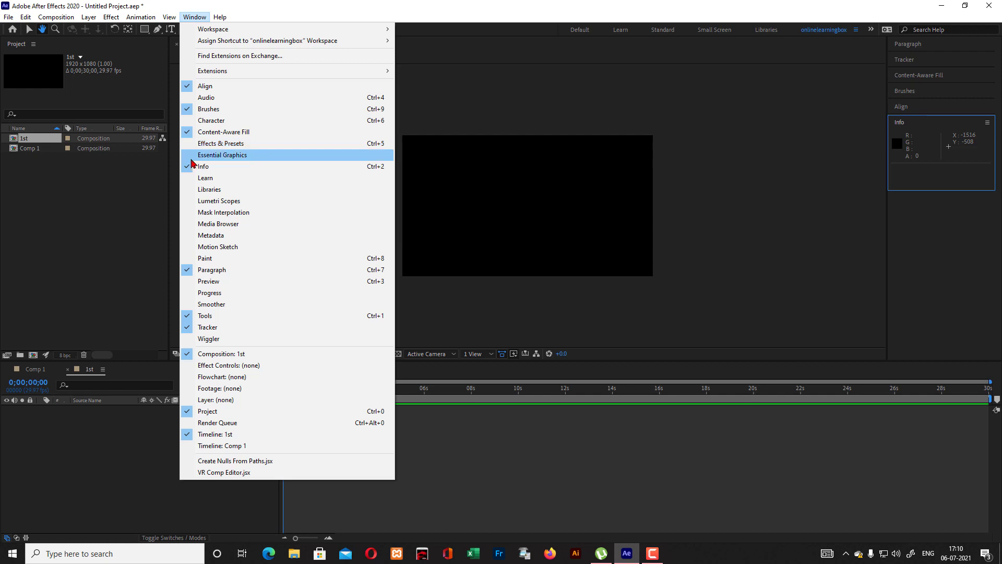
pyautogui.click(194, 155)
pyautogui.click(195, 16)
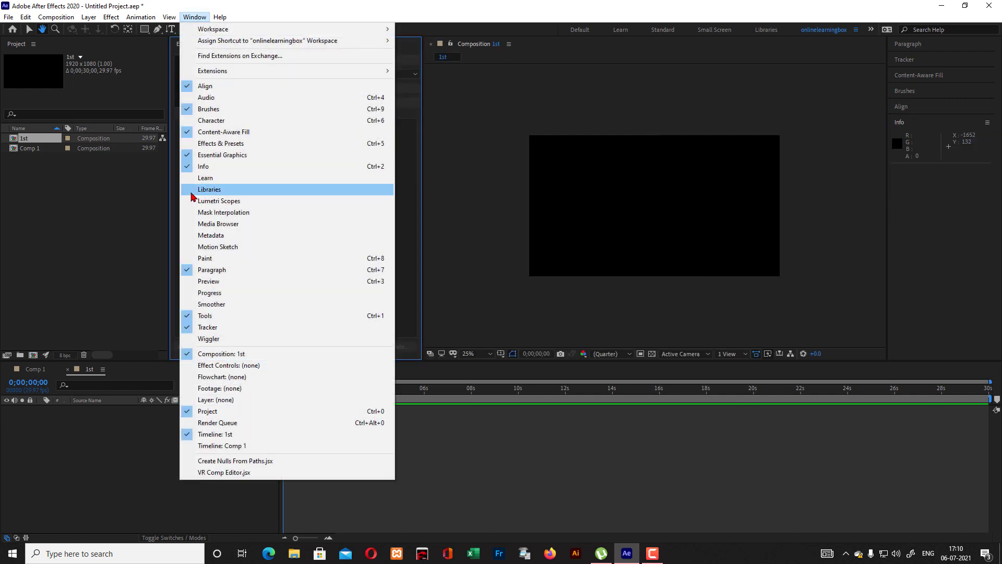
pyautogui.click(197, 191)
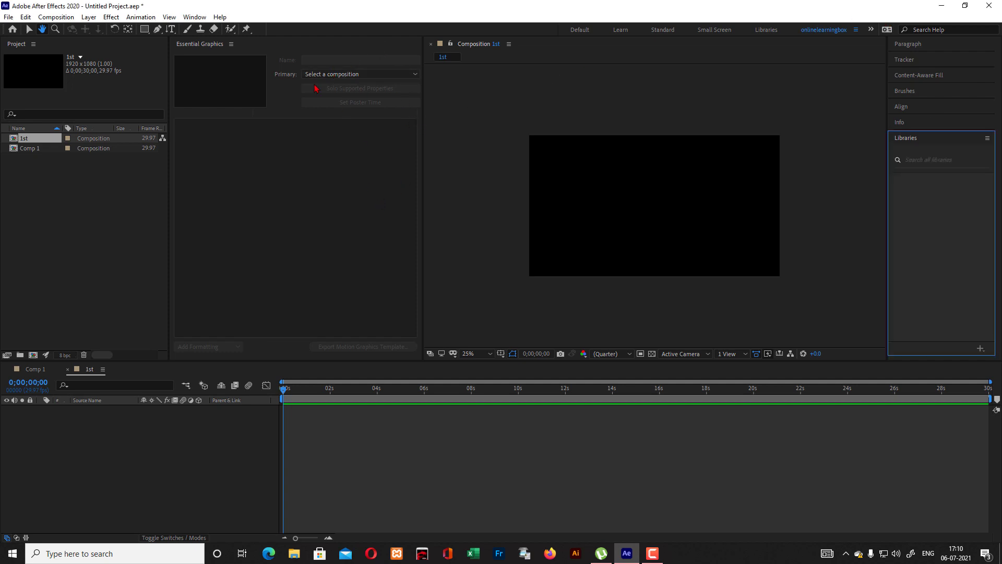
pyautogui.click(232, 45)
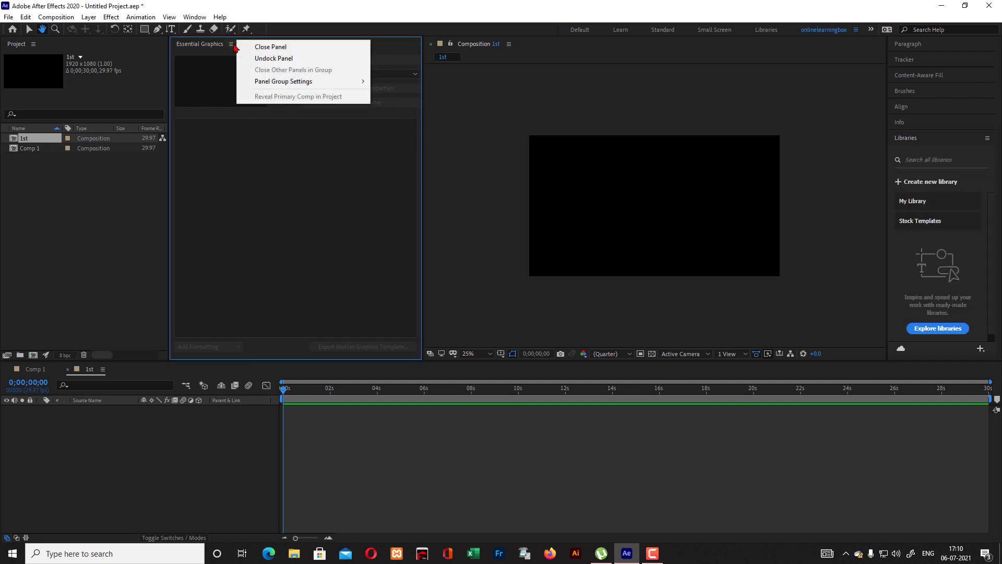
pyautogui.click(276, 46)
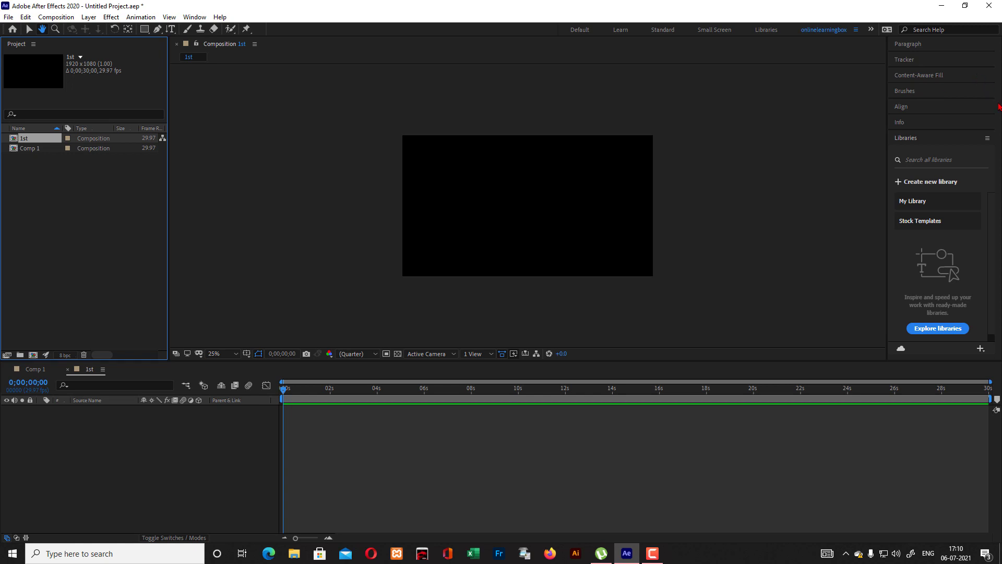
pyautogui.click(767, 31)
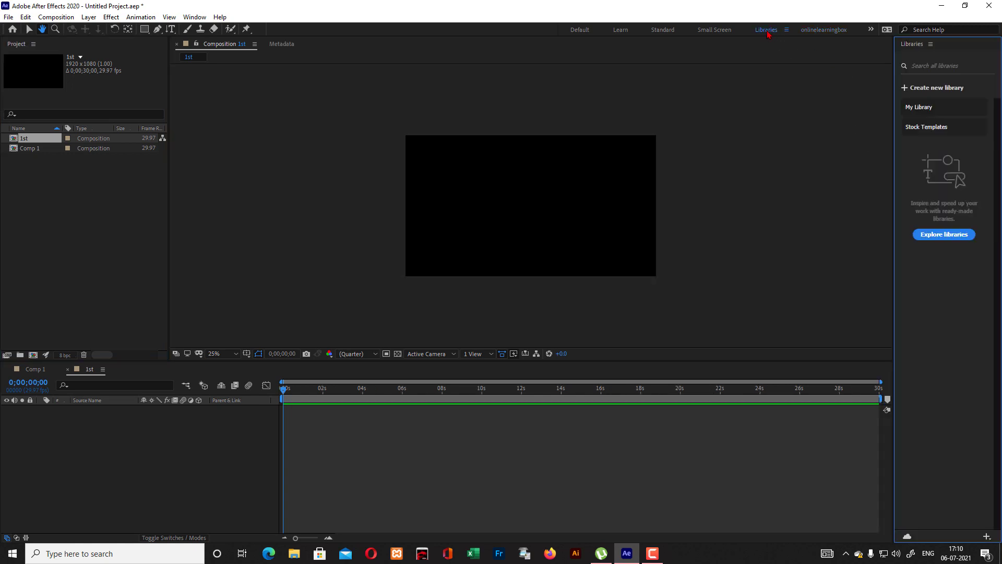
pyautogui.click(810, 32)
pyautogui.click(582, 31)
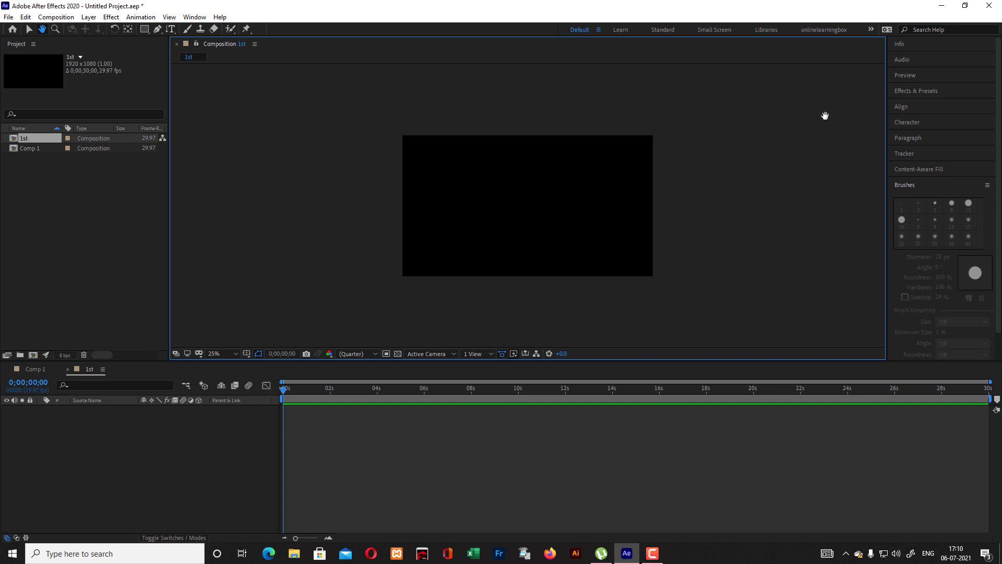
pyautogui.click(840, 30)
pyautogui.click(856, 31)
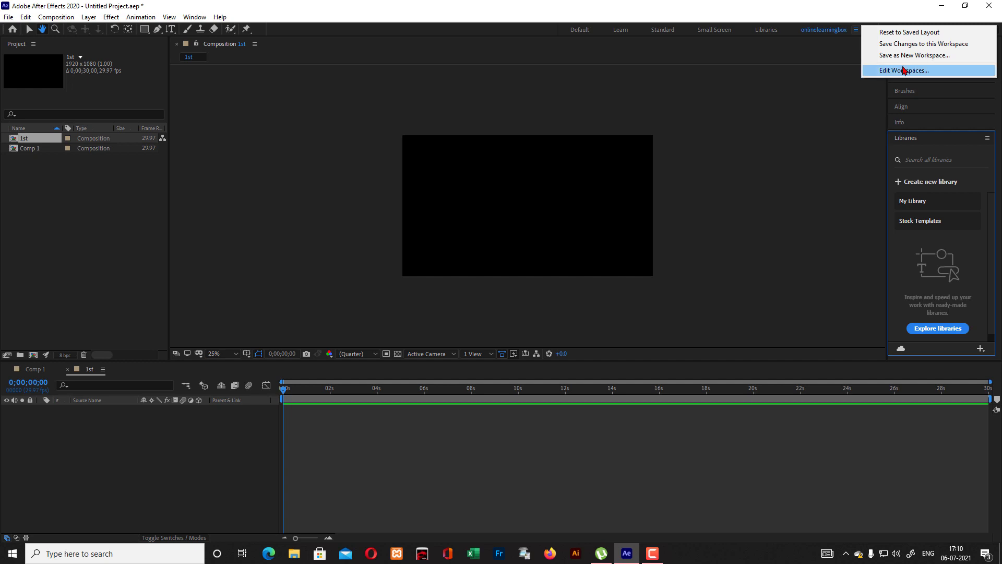
pyautogui.click(905, 71)
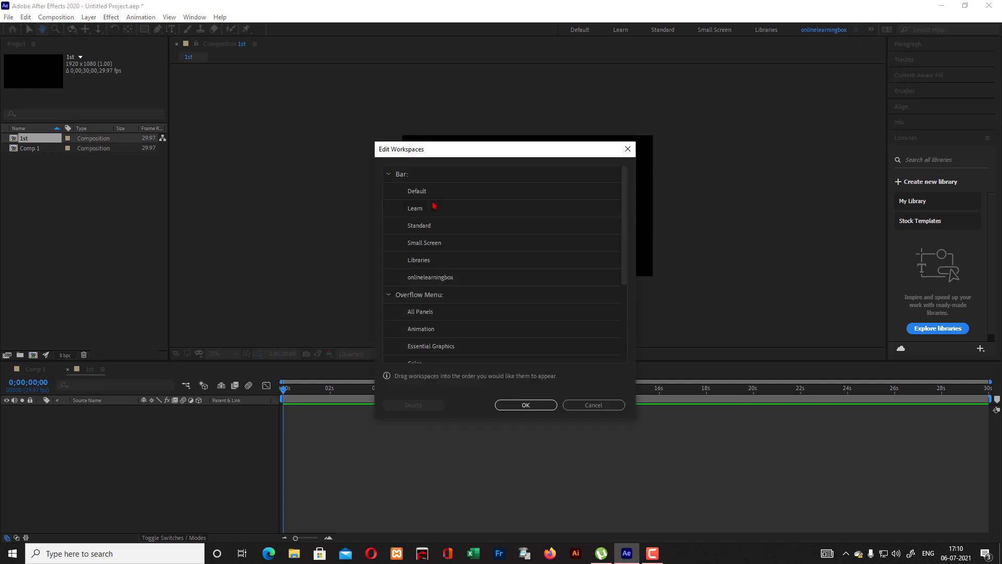
pyautogui.click(522, 406)
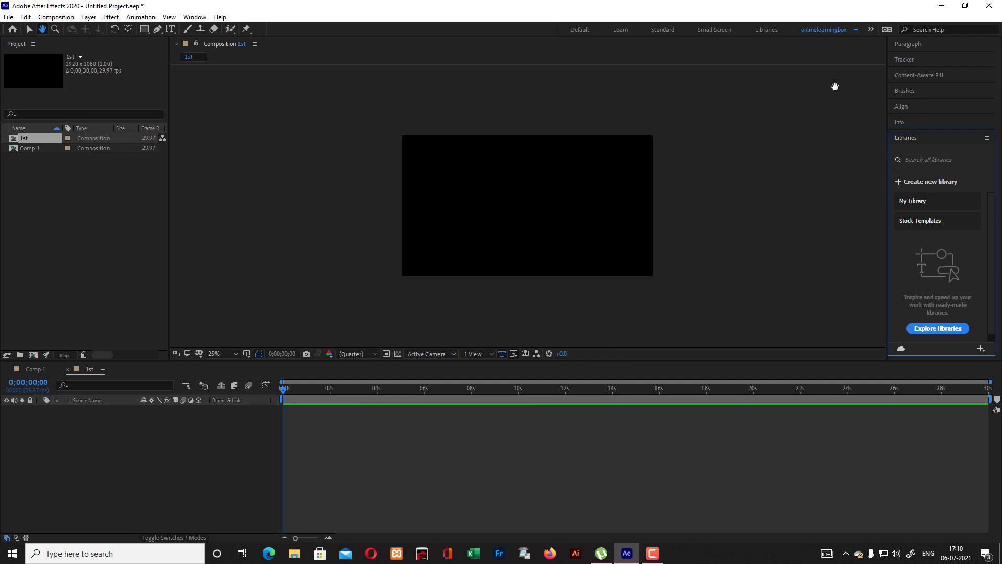
pyautogui.click(580, 30)
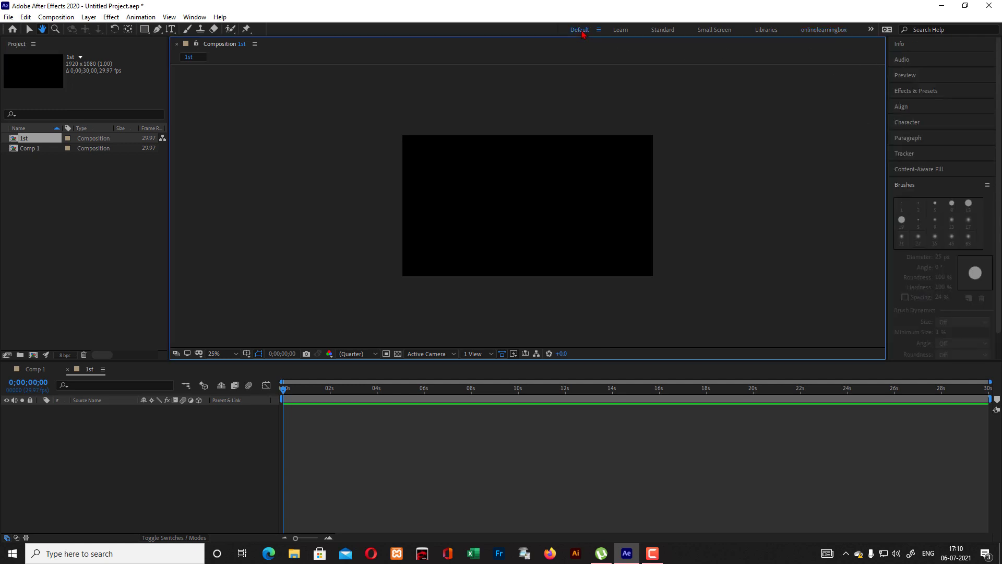
pyautogui.click(827, 31)
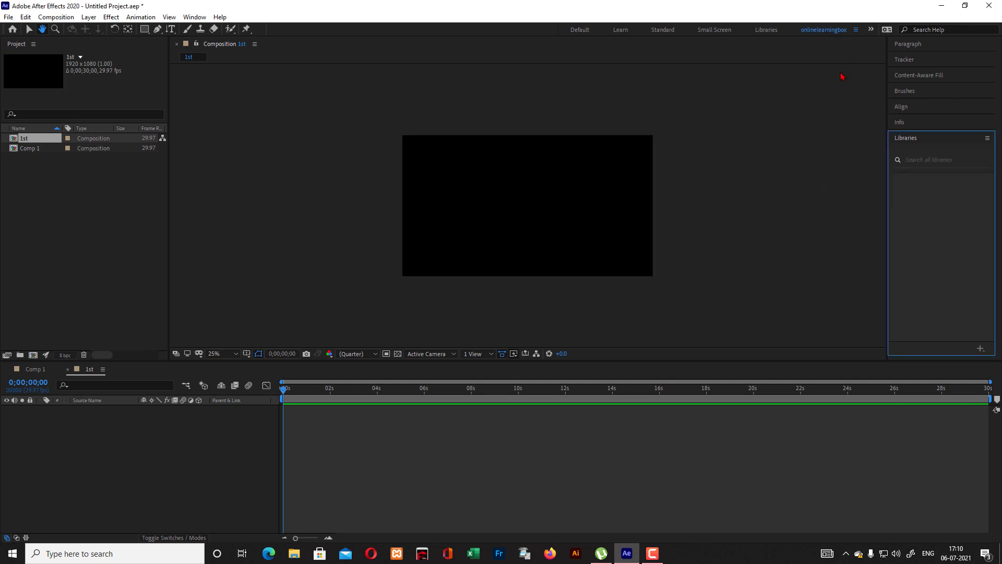
pyautogui.click(713, 31)
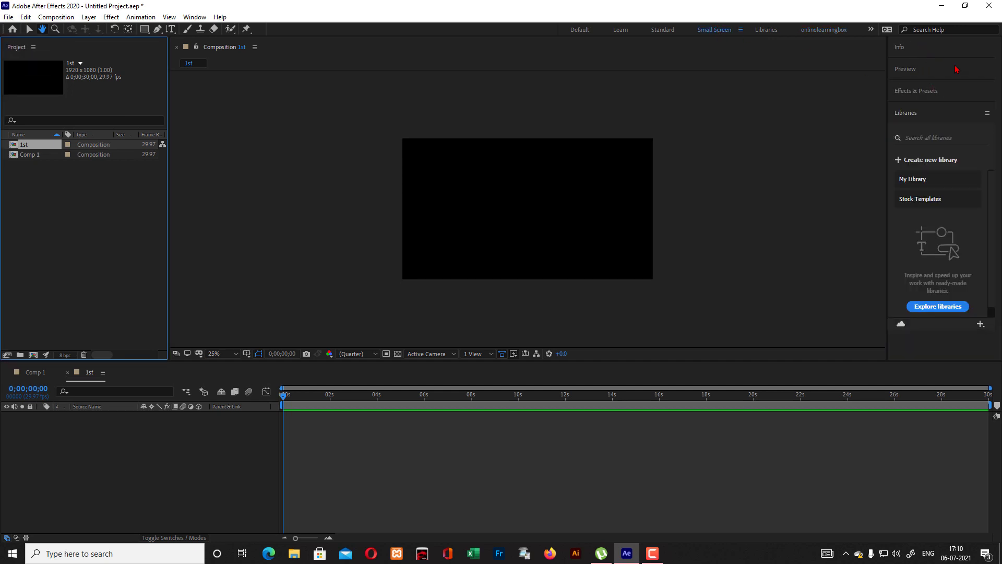
pyautogui.click(580, 30)
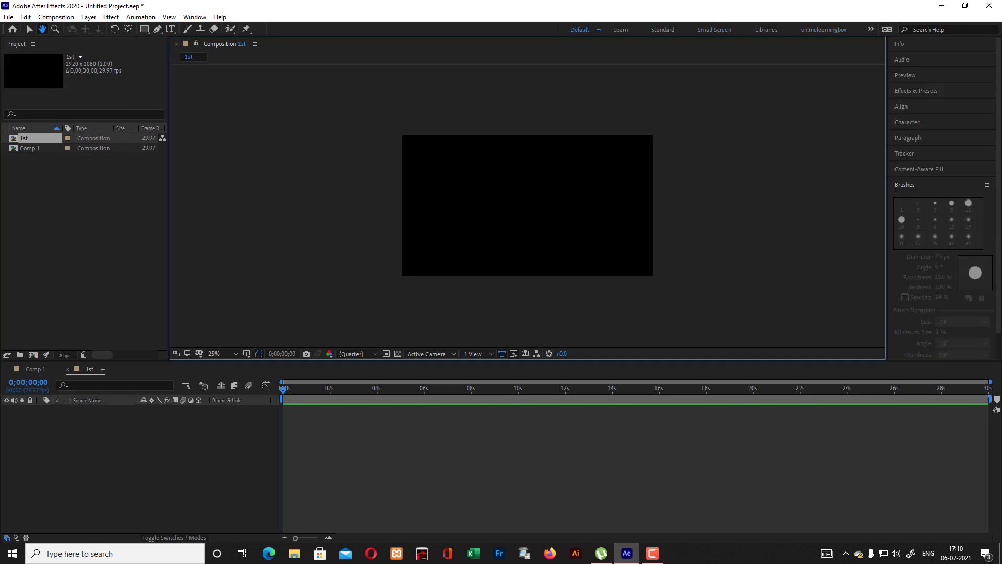
pyautogui.click(922, 154)
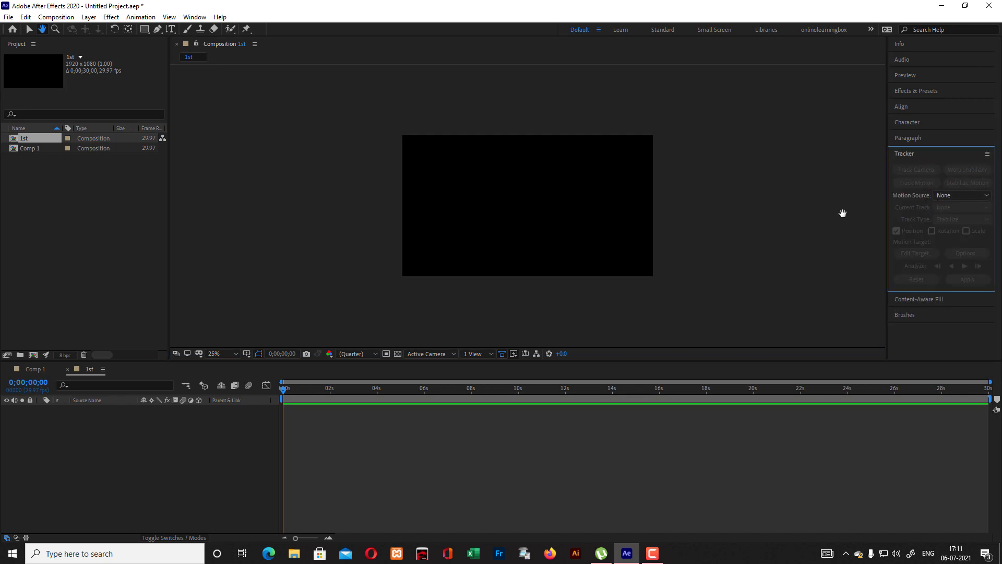
pyautogui.click(819, 30)
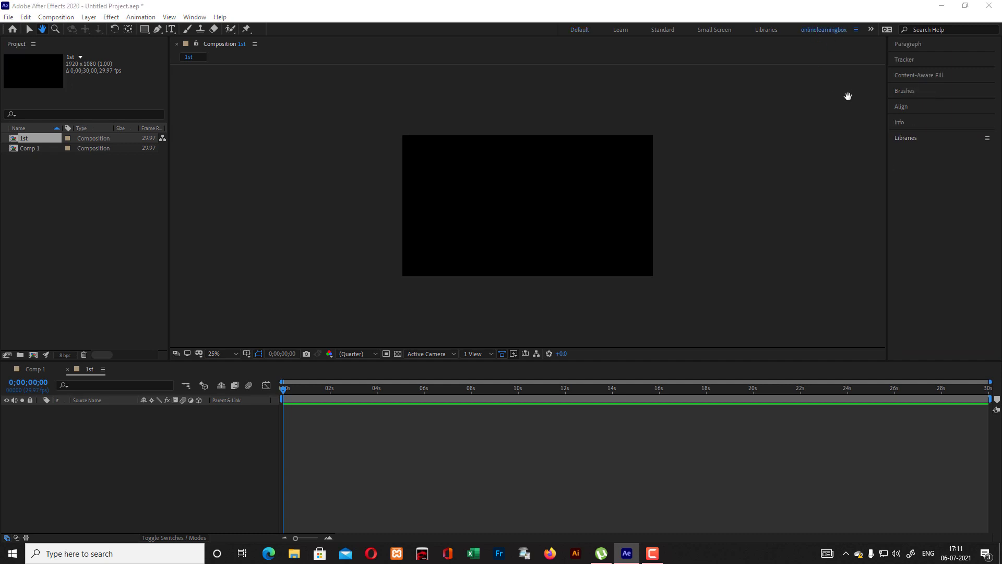
pyautogui.click(973, 188)
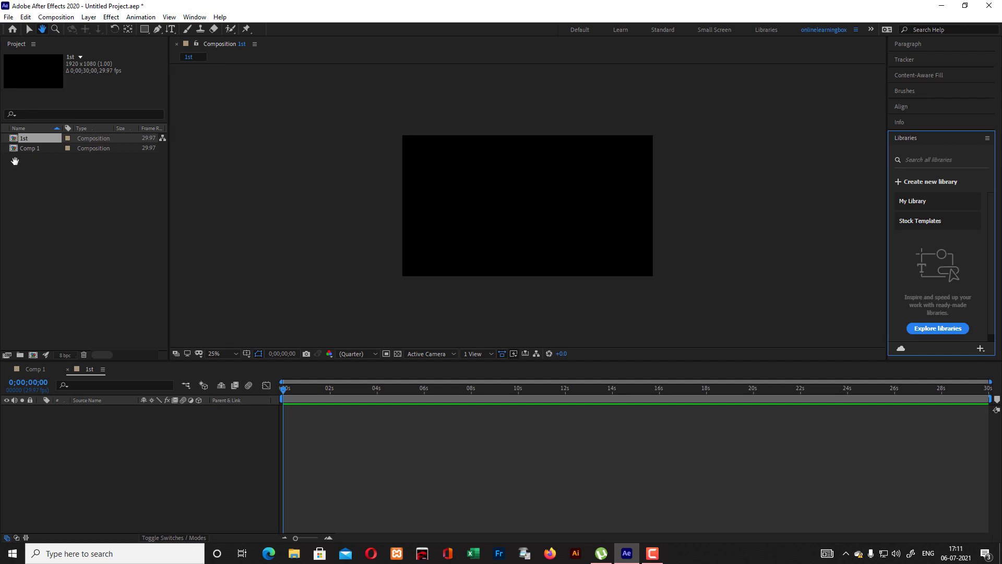
# Delete the 1st composition from the Project panel and activate the Clone Stamp tool.
pyautogui.click(78, 141)
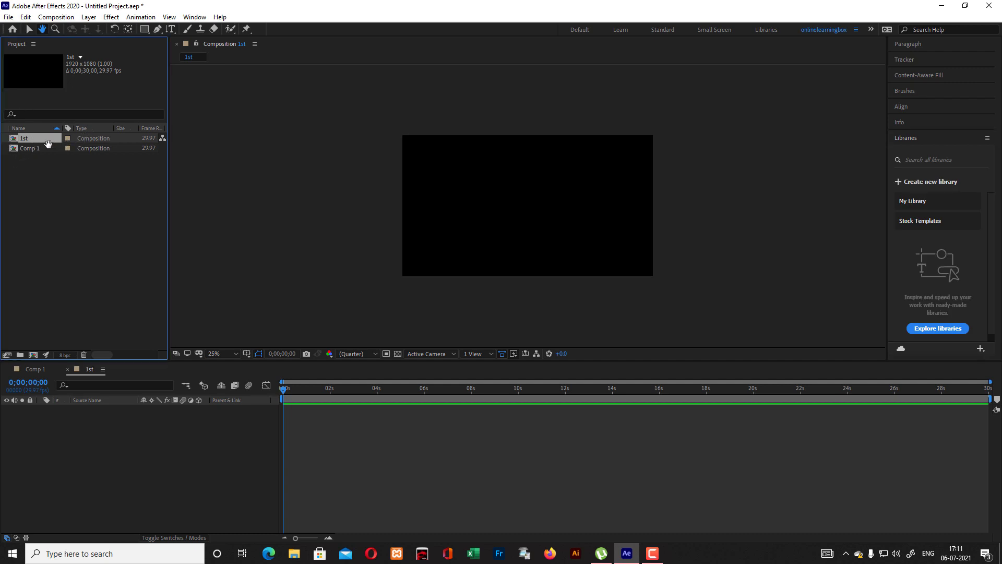
pyautogui.click(83, 355)
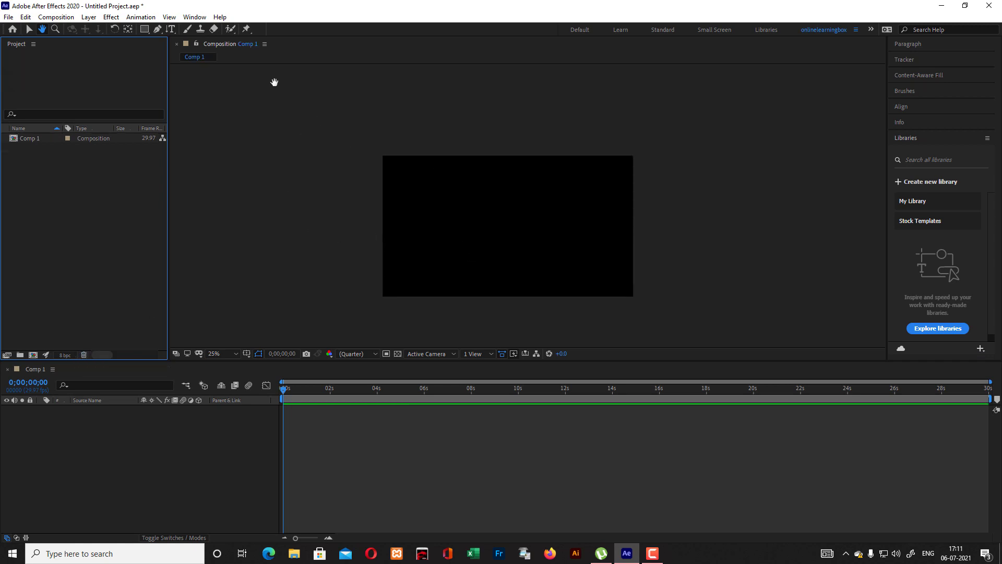
pyautogui.click(202, 33)
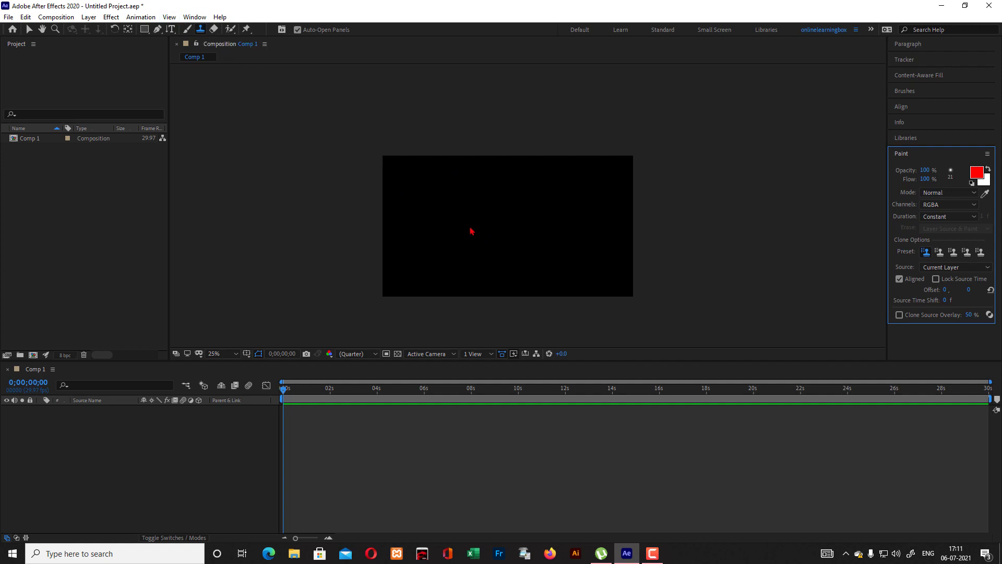
# Select the Puppet Starch Pin tool via the Roto Brush and Puppet flyouts, then show Home.
pyautogui.click(235, 34)
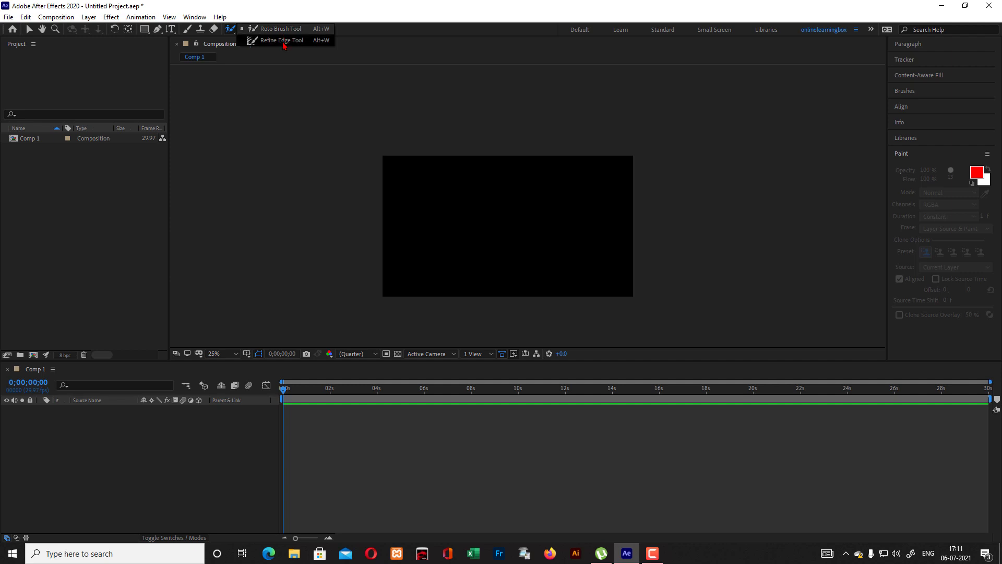
pyautogui.click(243, 120)
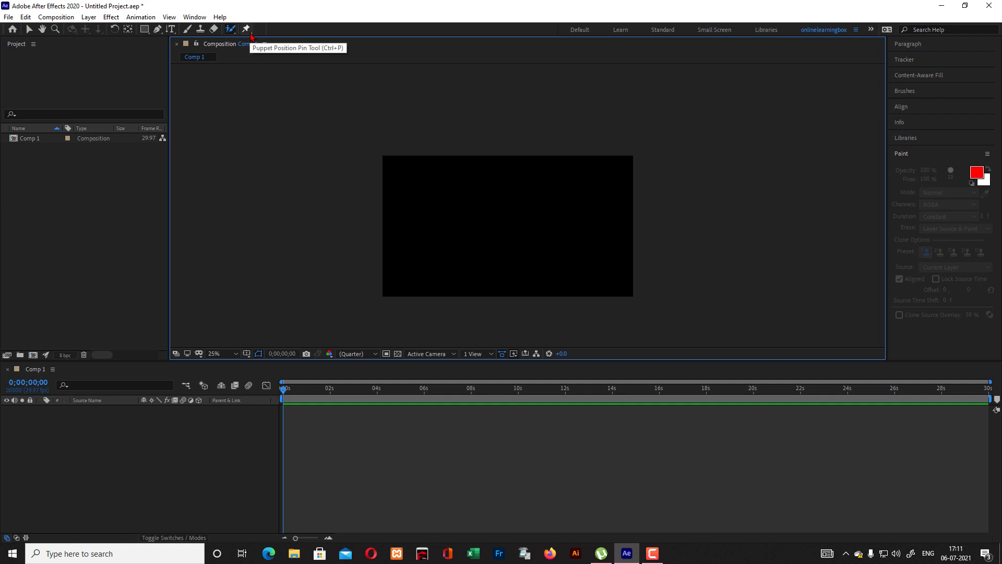
pyautogui.moveTo(250, 33); pyautogui.dragTo(295, 38)
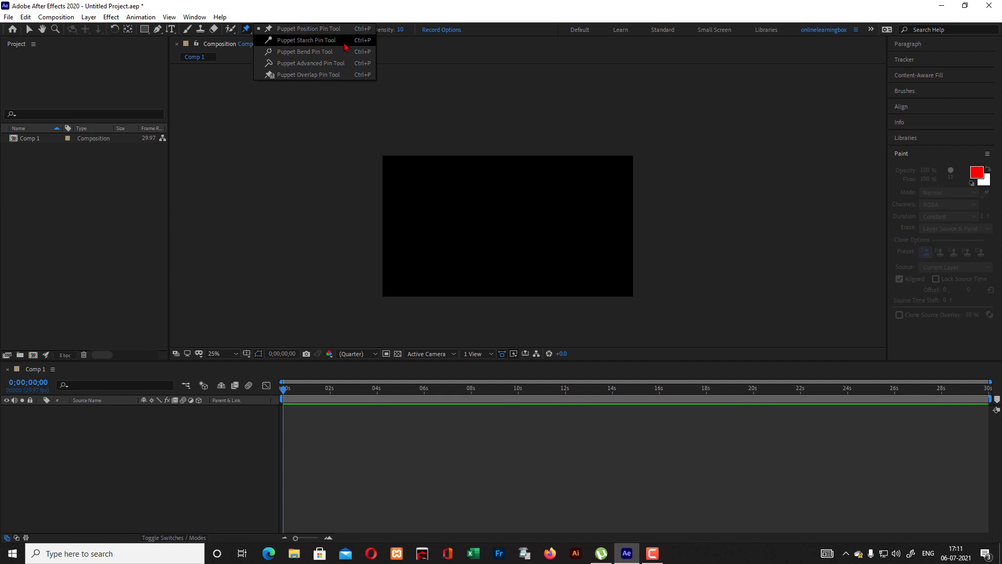
pyautogui.click(345, 44)
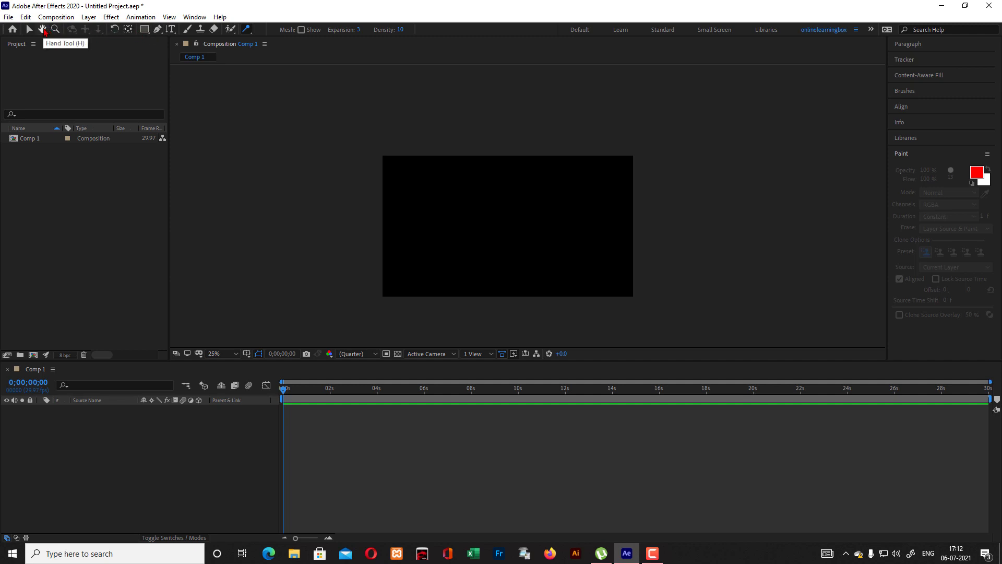
pyautogui.click(13, 30)
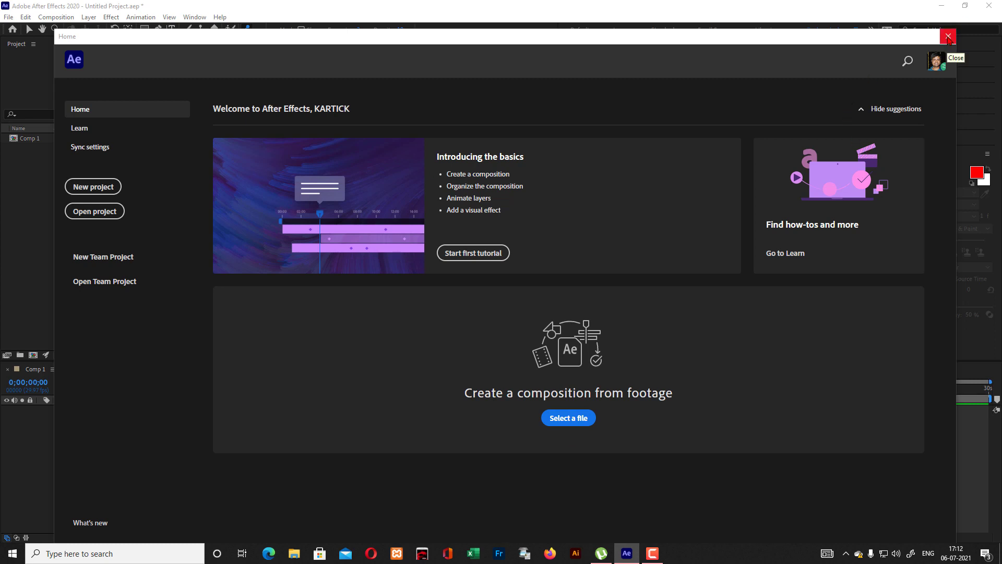
# Close the Home screen to return to the onlinelearningbox workspace with empty Comp 1.
pyautogui.click(949, 37)
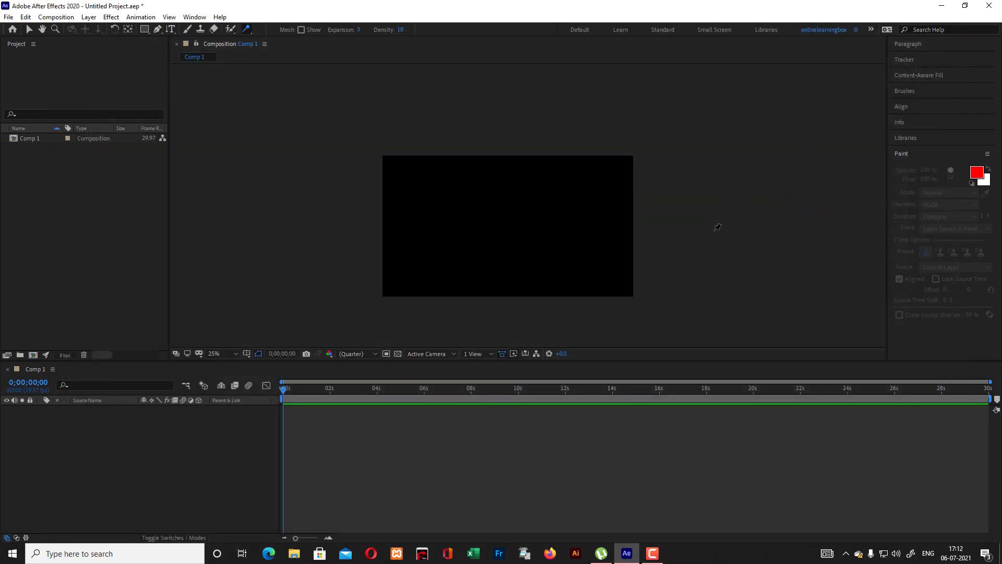